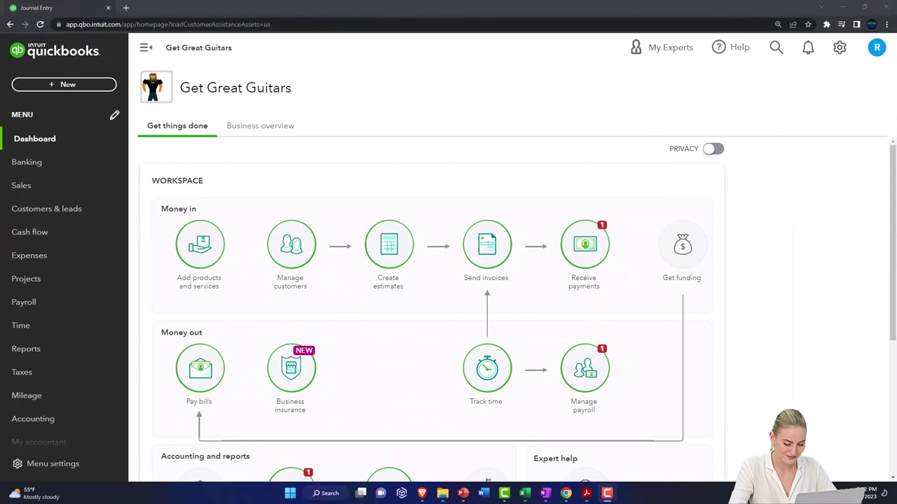
Bring the incognito window with the QuickBooks sample company into view over the Get Great Guitars file
drag(896, 133, 407, 125)
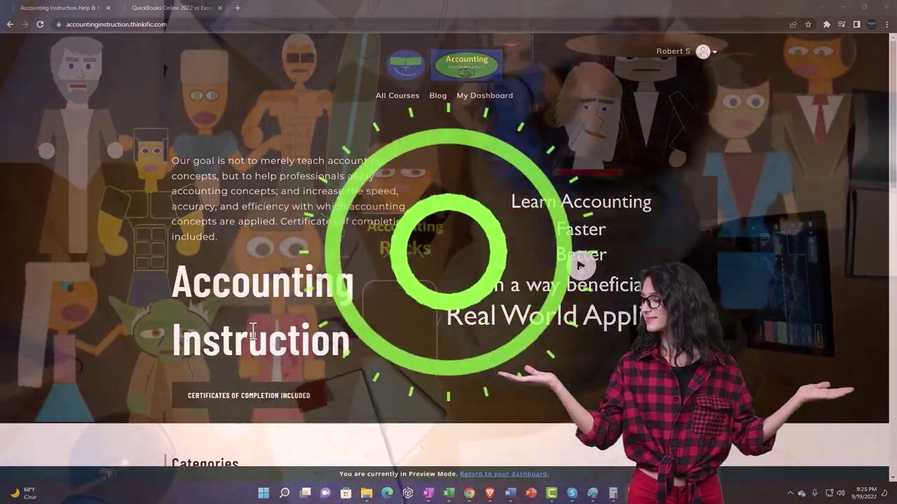
Look through the course categories on the Accounting Instruction website and the section list of the QuickBooks Online 2022 course
scroll(126, 381, down, 4)
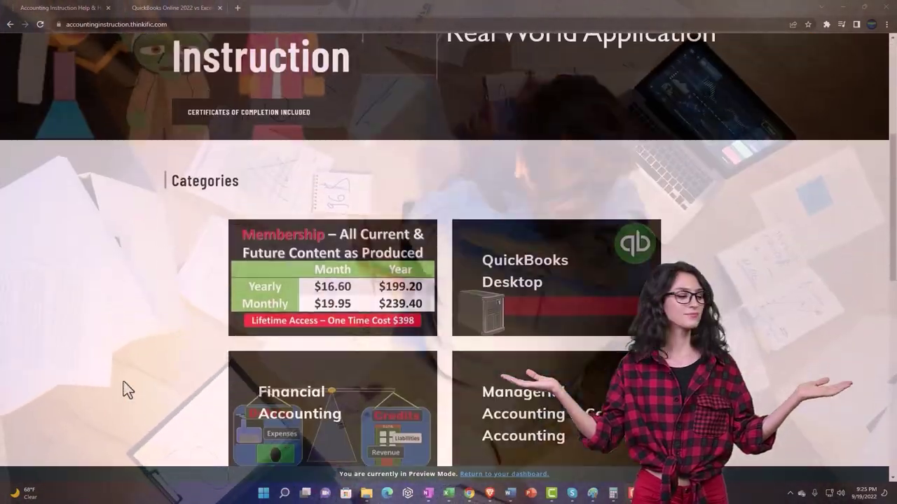
scroll(123, 381, down, 3)
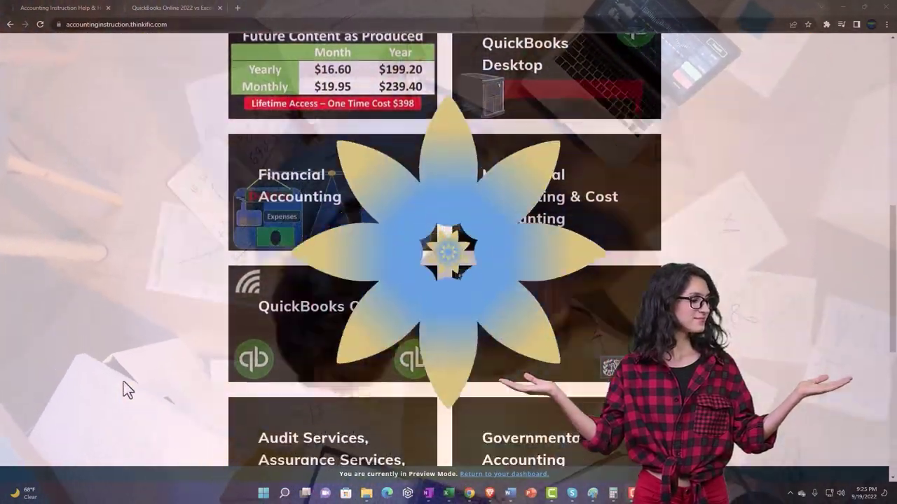
scroll(123, 381, down, 5)
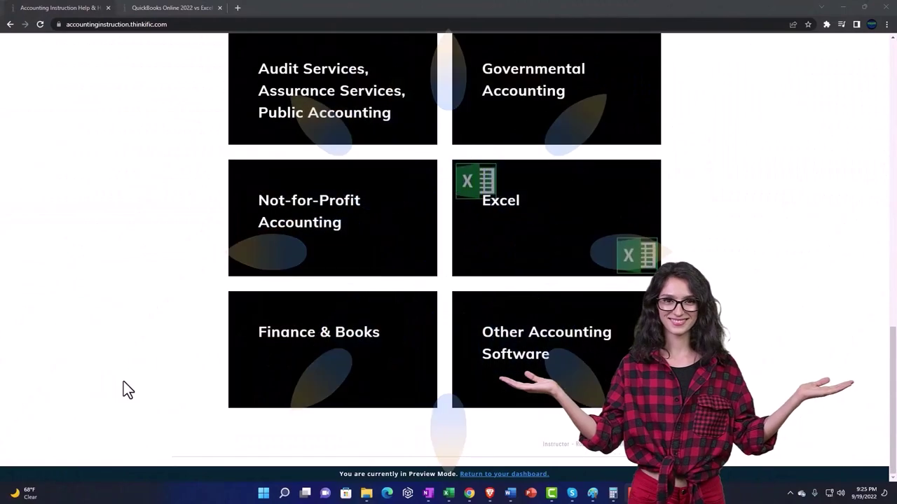
click(162, 11)
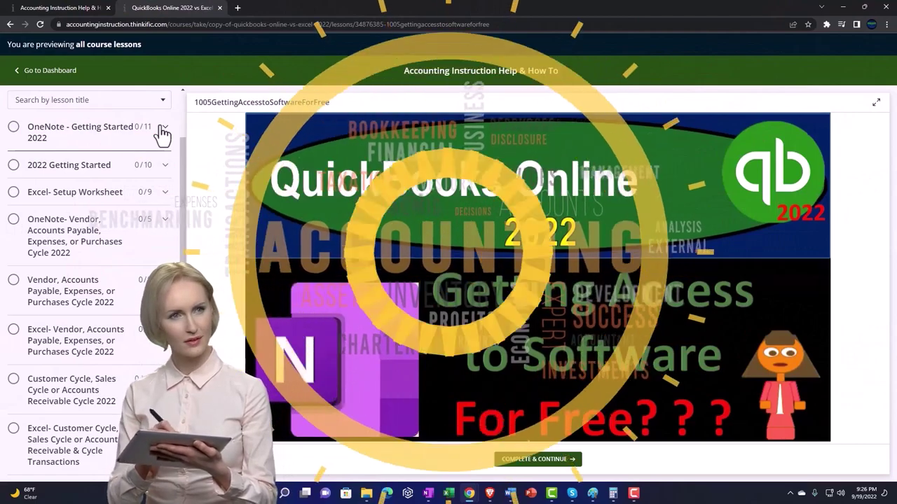
click(163, 132)
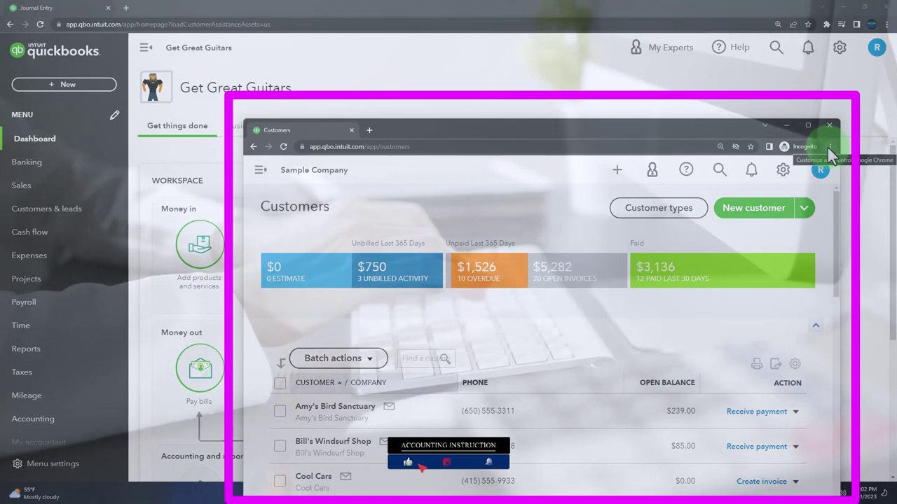
Look at the incognito window option and the sample company's navigation menu, and move that window off the screen
click(829, 146)
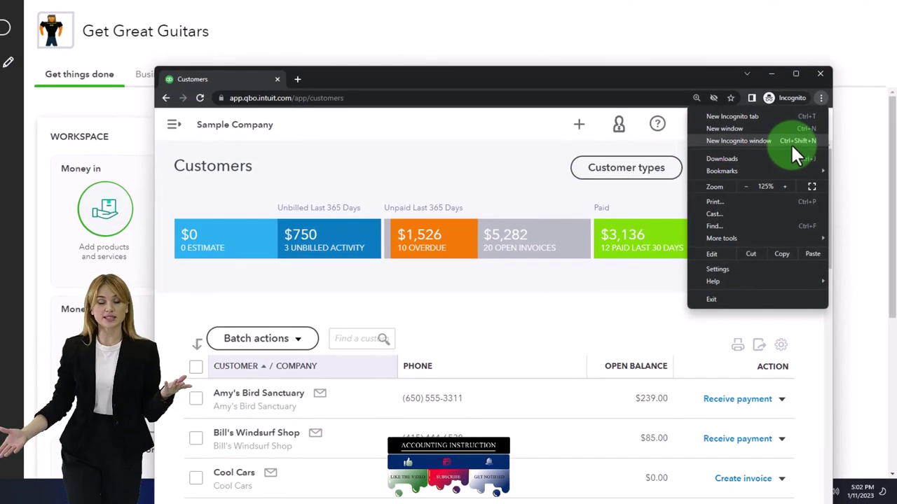
click(302, 147)
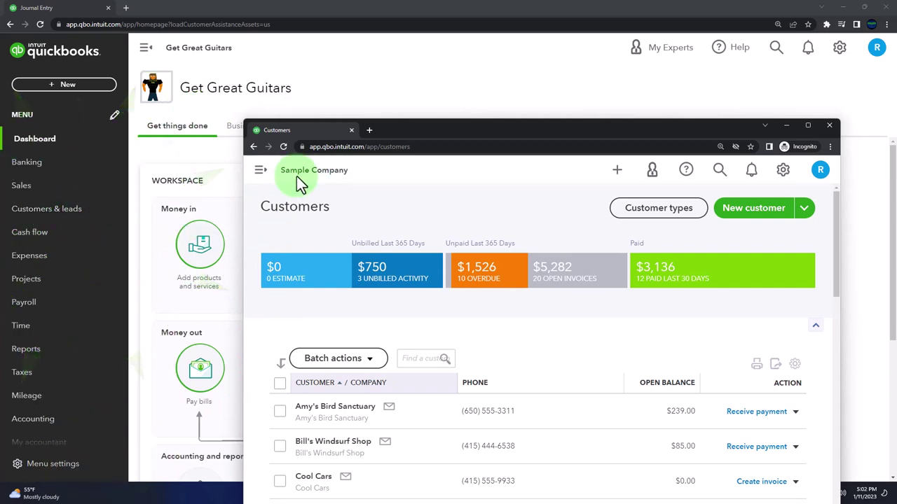
click(258, 171)
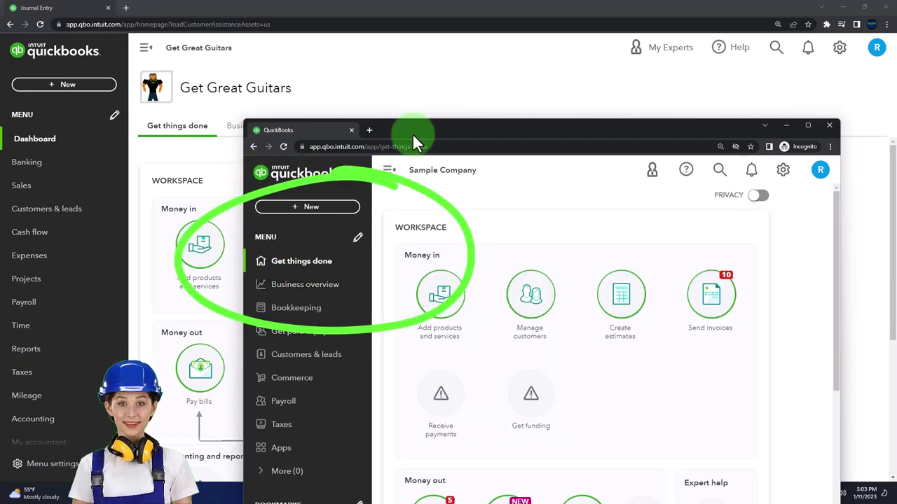
drag(412, 133, 896, 266)
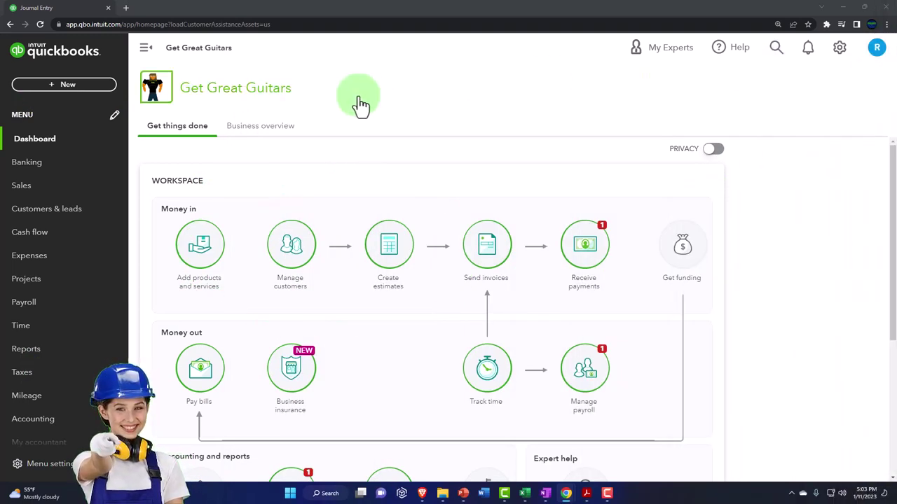
Duplicate the Get Great Guitars browser tab twice
right_click(79, 12)
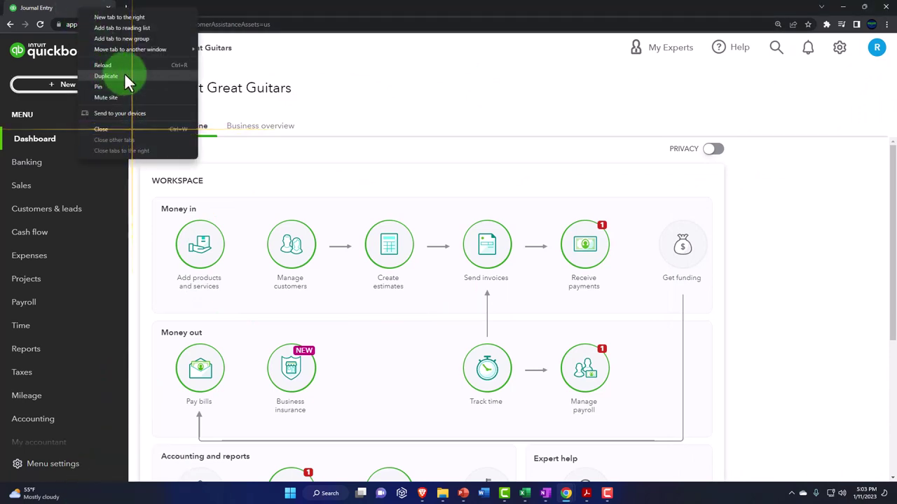
click(124, 75)
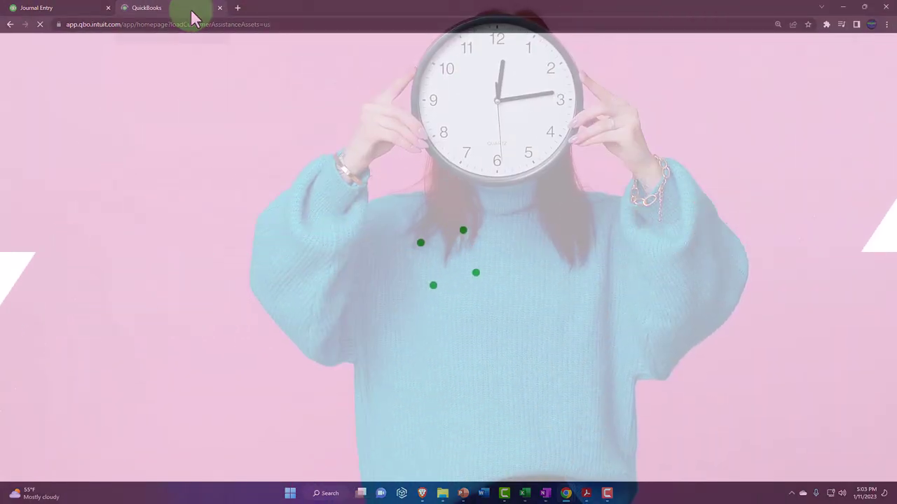
right_click(192, 11)
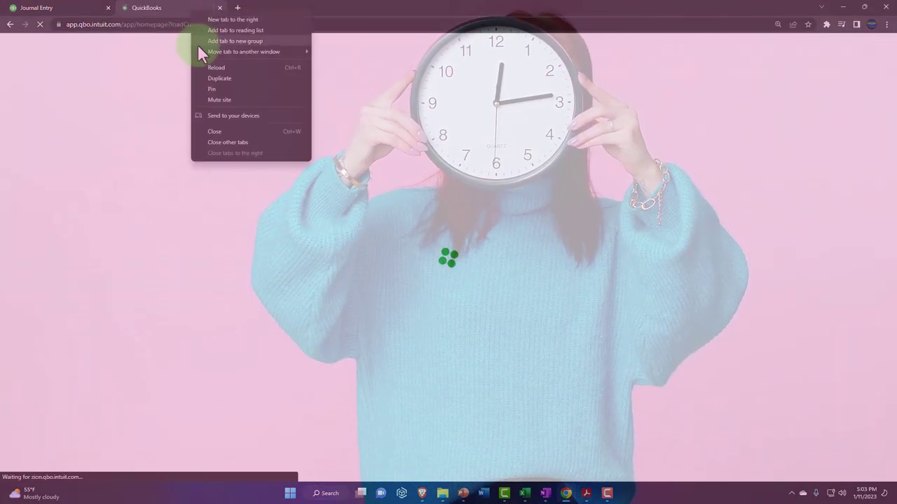
click(226, 78)
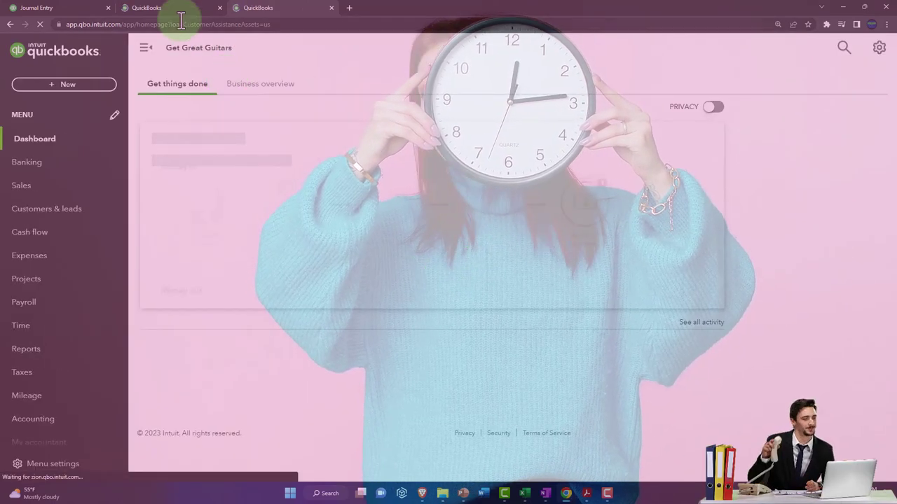
Open the Balance Sheet from the favorite reports in the second browser tab
click(171, 10)
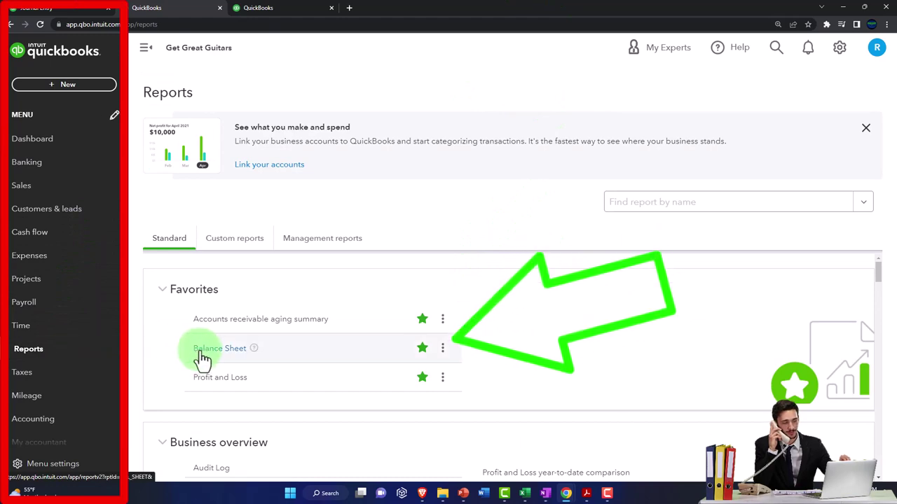
click(201, 355)
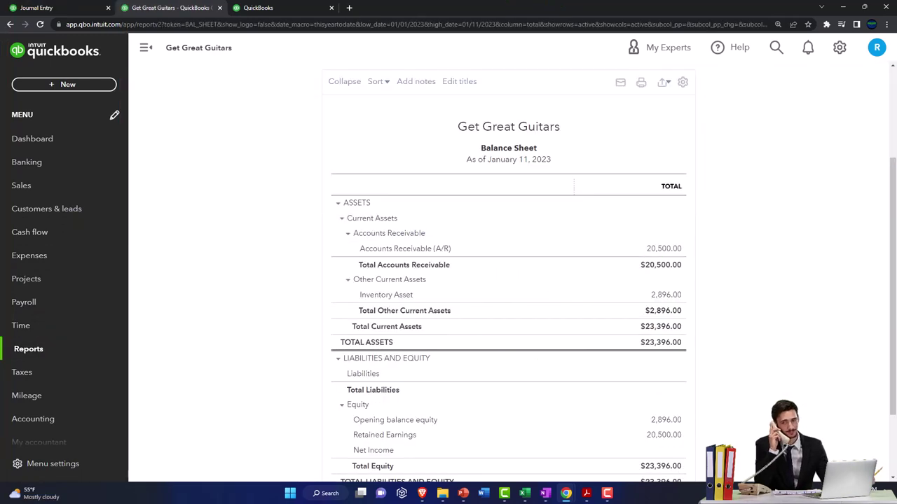
View where the Reports page sits under Business overview in the sample company, and put its window away
drag(896, 88, 471, 56)
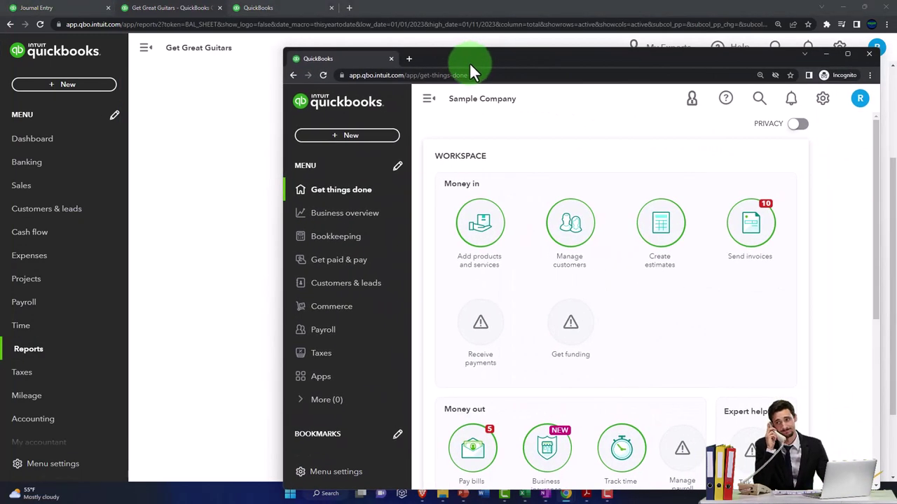
click(346, 221)
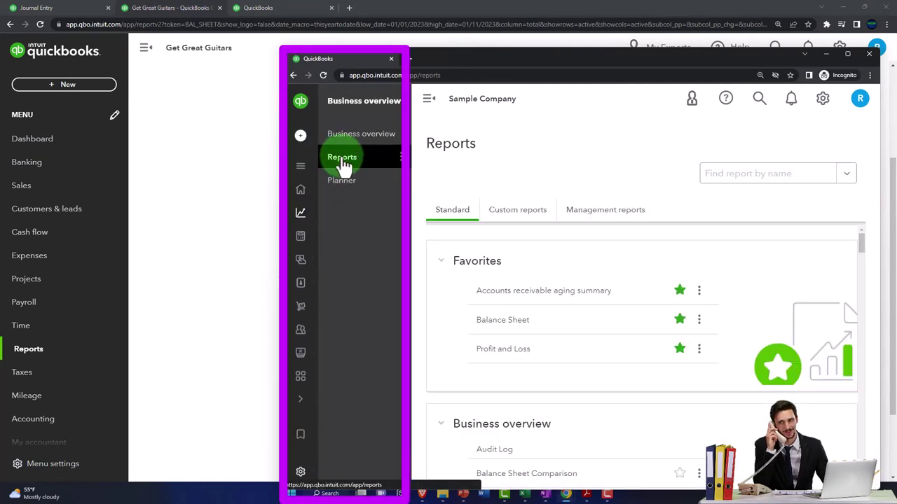
drag(479, 59, 896, 63)
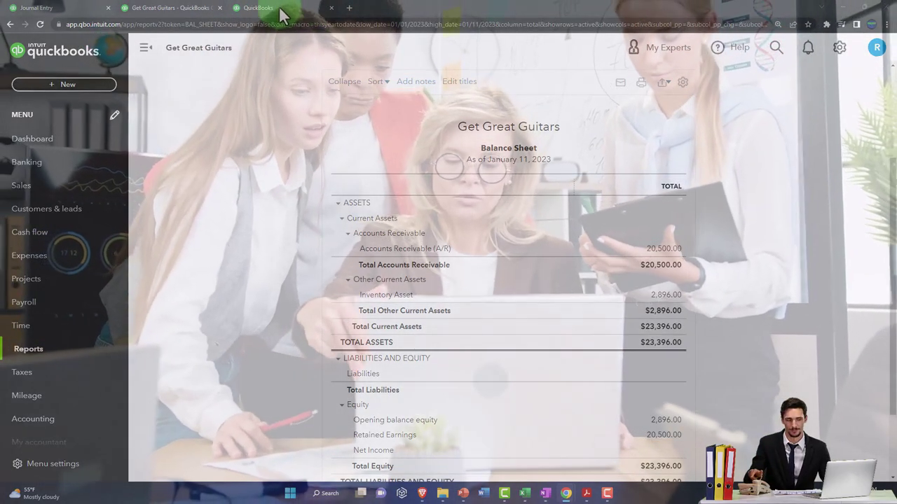
Open the Profit and Loss report from the favorite reports in the third browser tab
click(279, 9)
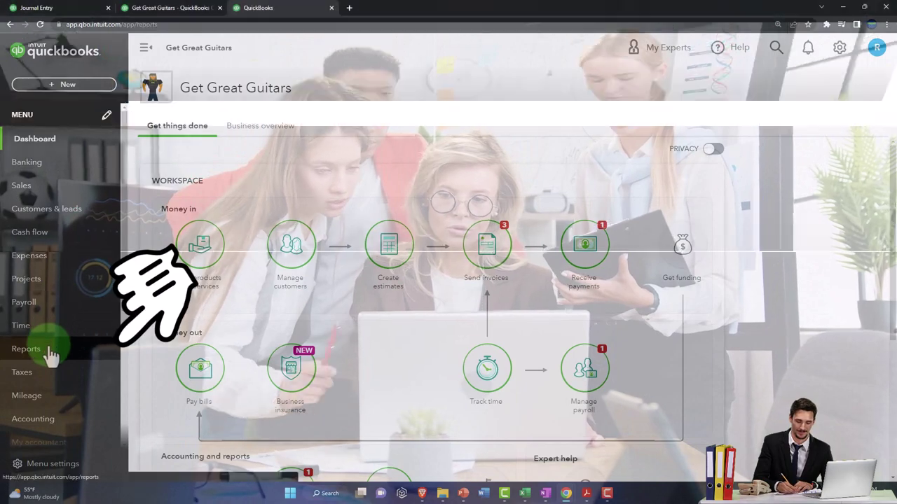
click(49, 351)
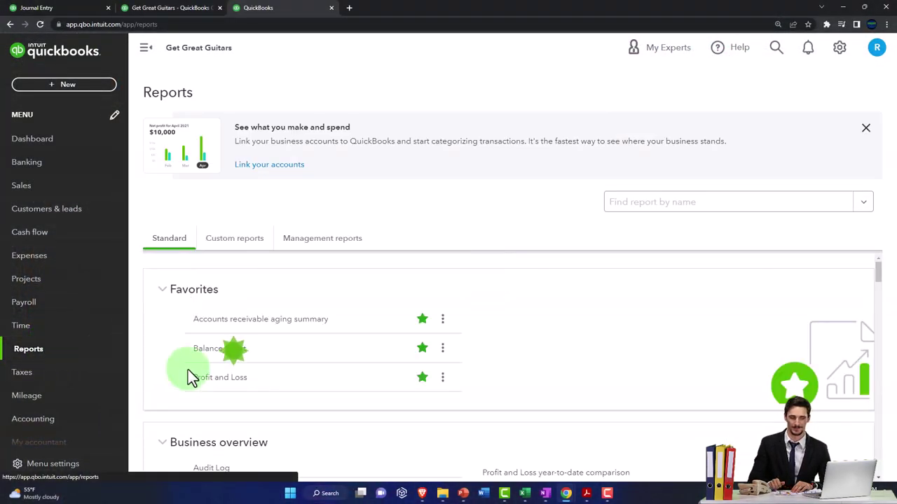
click(211, 378)
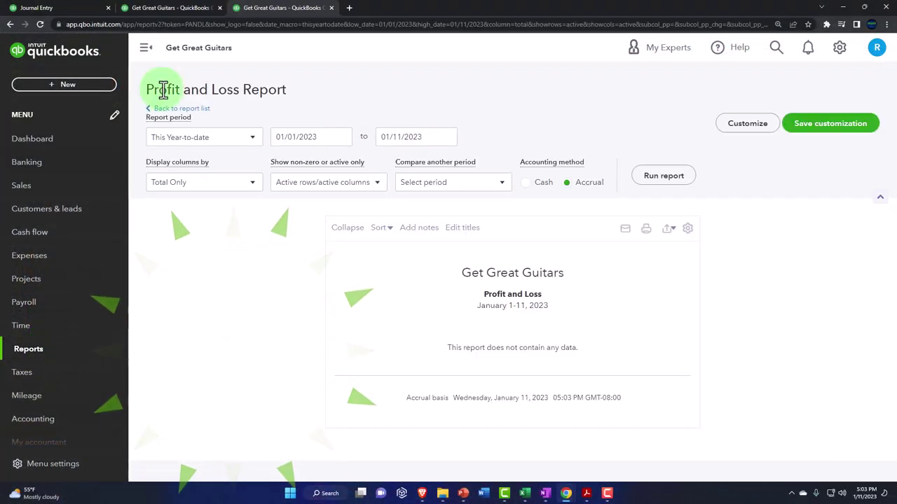
Collapse the navigation menu, set the Profit and Loss period to 01/01/2022 through 12/31/2022, and run the report
click(147, 50)
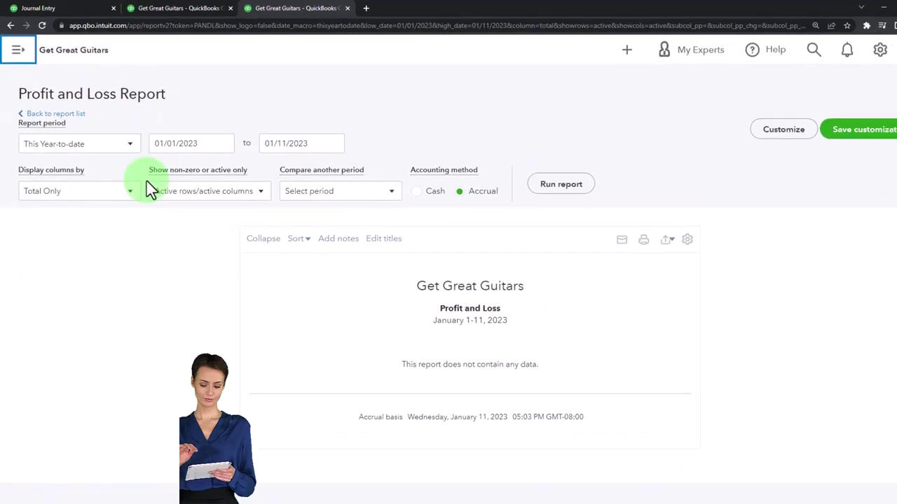
click(149, 135)
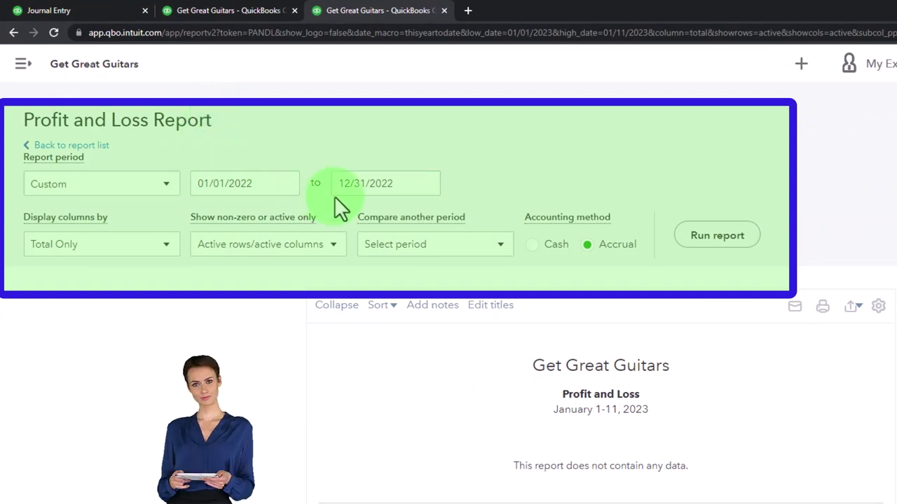
click(716, 236)
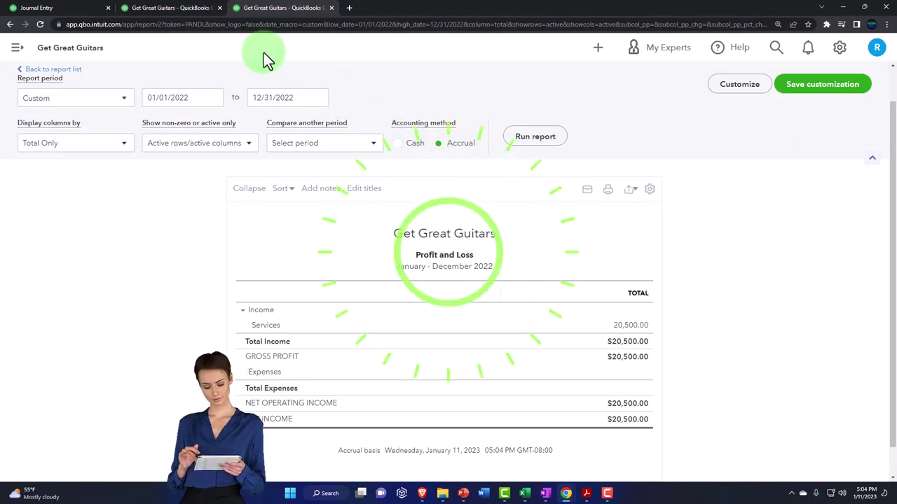
Set the Balance Sheet period to 01/01/2022 through 12/31/2022 with the navigation menu collapsed, and run the report
click(186, 9)
scroll(199, 128, up, 1)
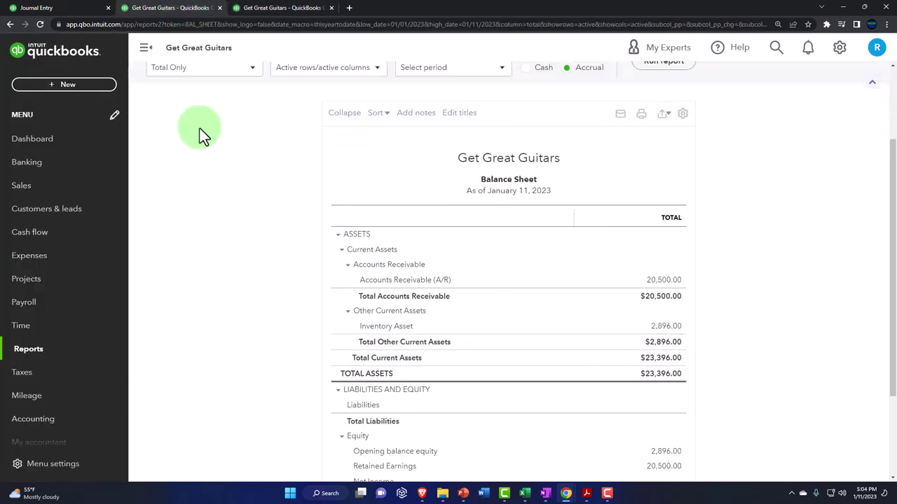
scroll(200, 128, up, 3)
click(148, 49)
drag(207, 134, 165, 134)
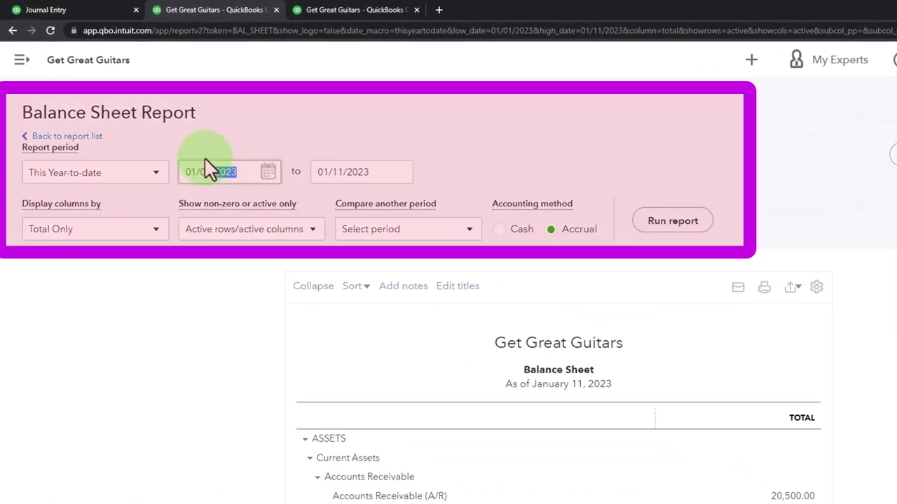
drag(207, 171, 227, 108)
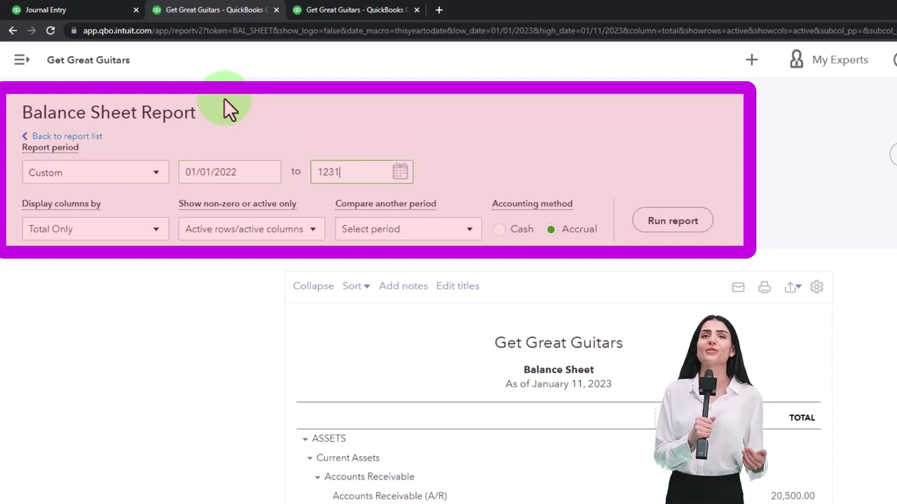
click(669, 221)
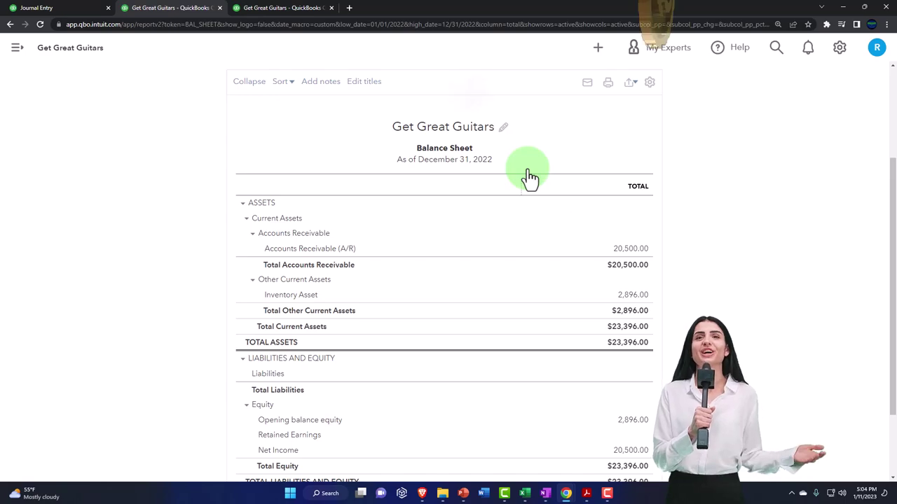
Switch to Adobe Acrobat Reader, examine the debit and credit balances in Trial Beginning Balances.pdf, and return to the QuickBooks Balance Sheet
click(588, 494)
scroll(521, 376, up, 1)
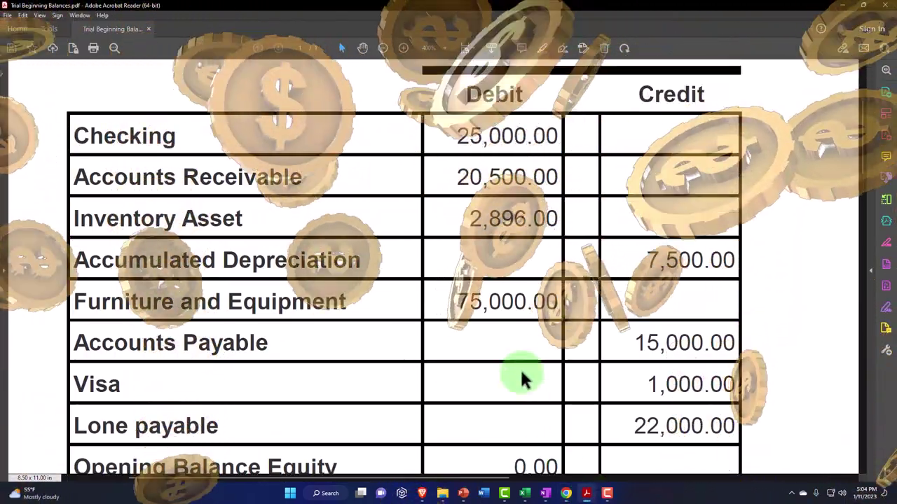
scroll(520, 368, up, 3)
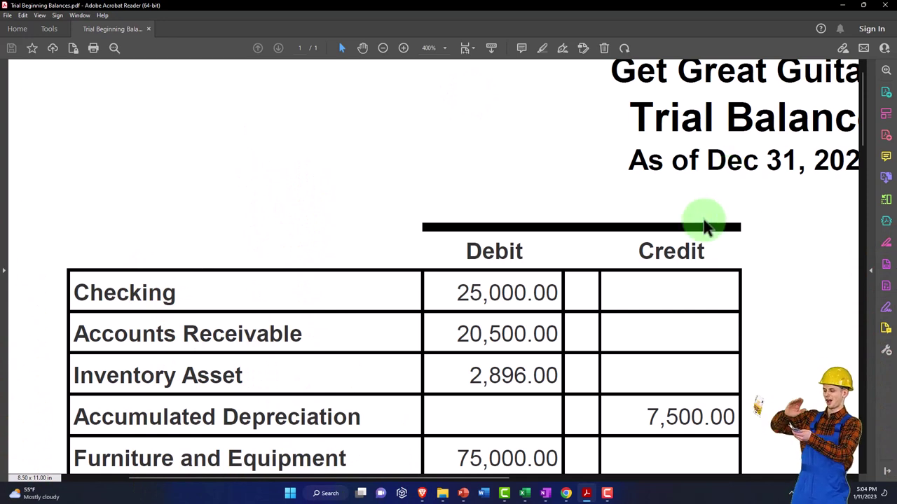
scroll(704, 225, down, 2)
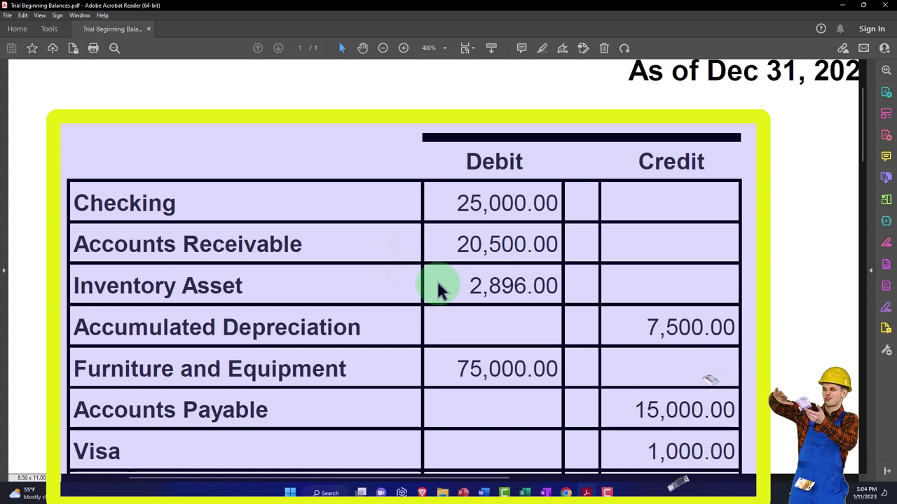
scroll(437, 283, down, 5)
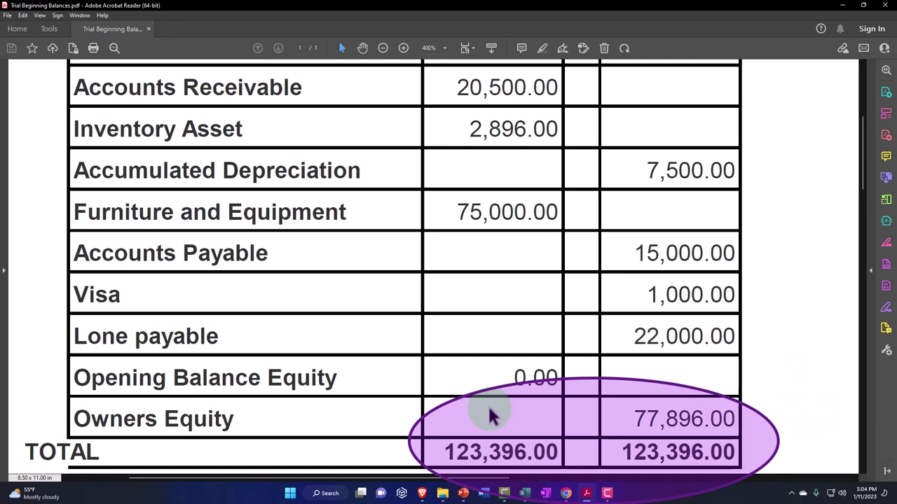
scroll(491, 414, up, 4)
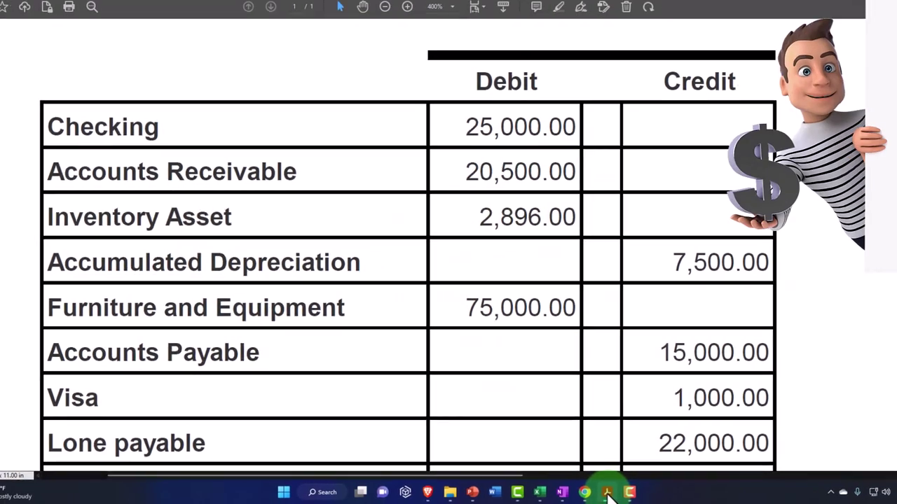
click(616, 491)
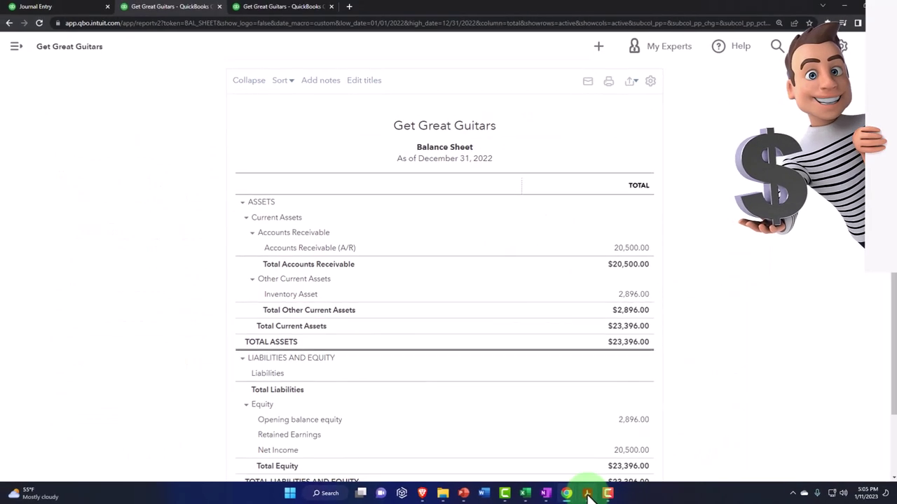
Open a blank journal entry in the first browser tab, examine the names available for a line, and leave the entry without saving
click(75, 8)
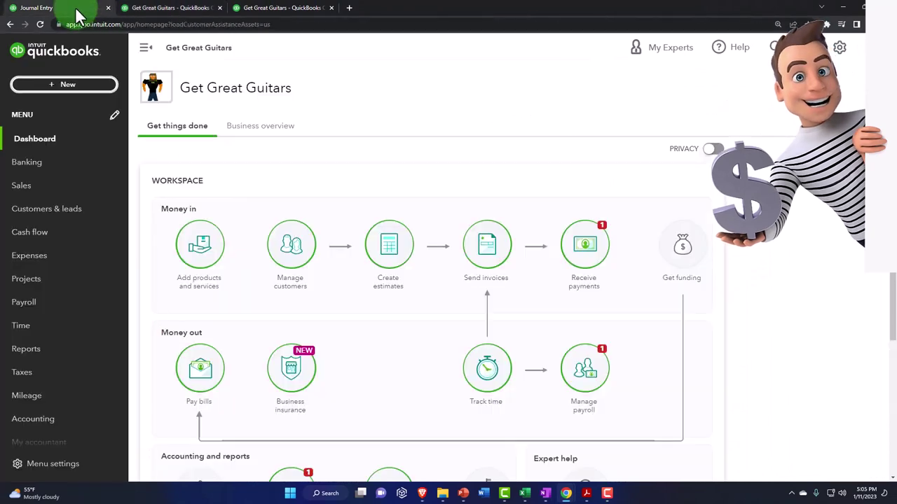
click(68, 85)
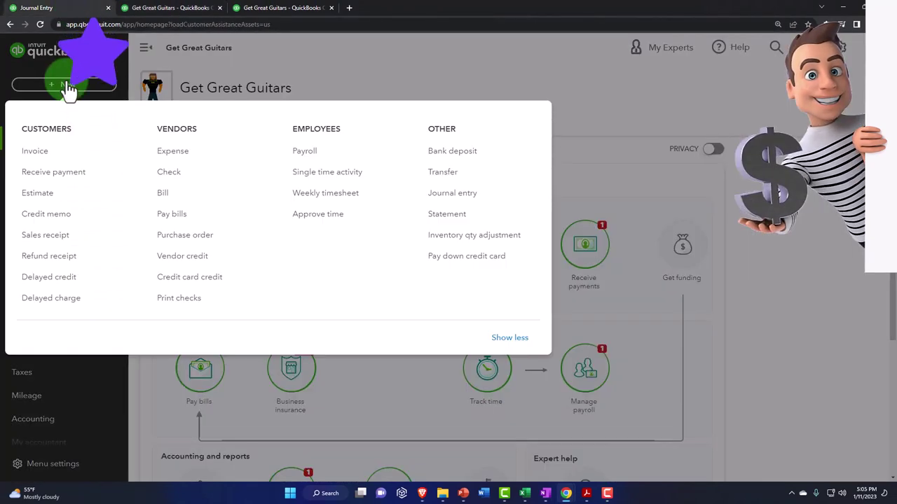
click(443, 193)
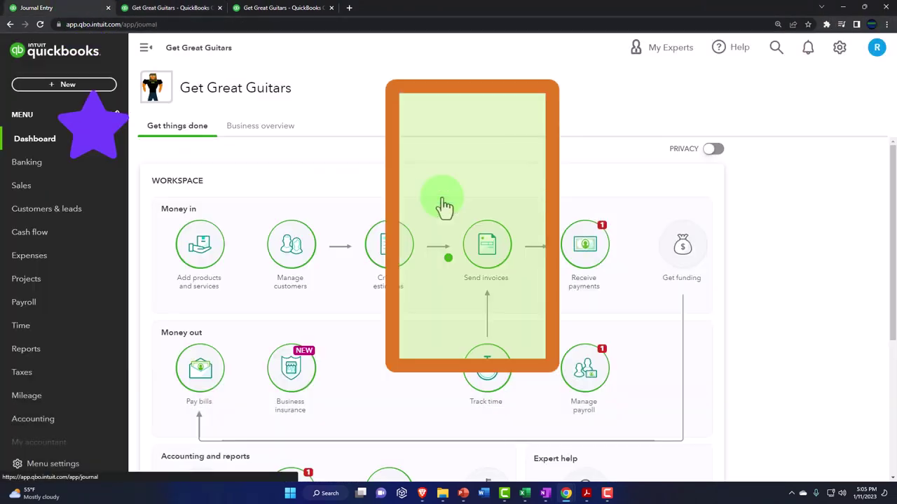
click(443, 207)
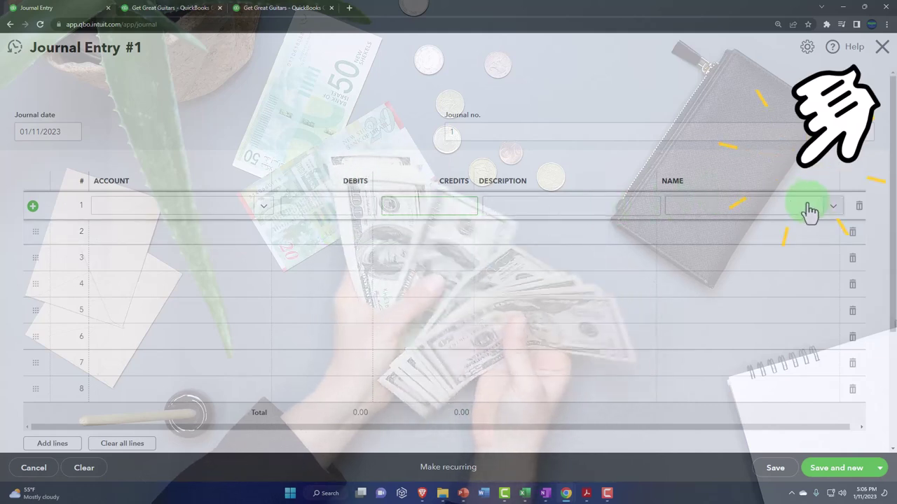
click(832, 211)
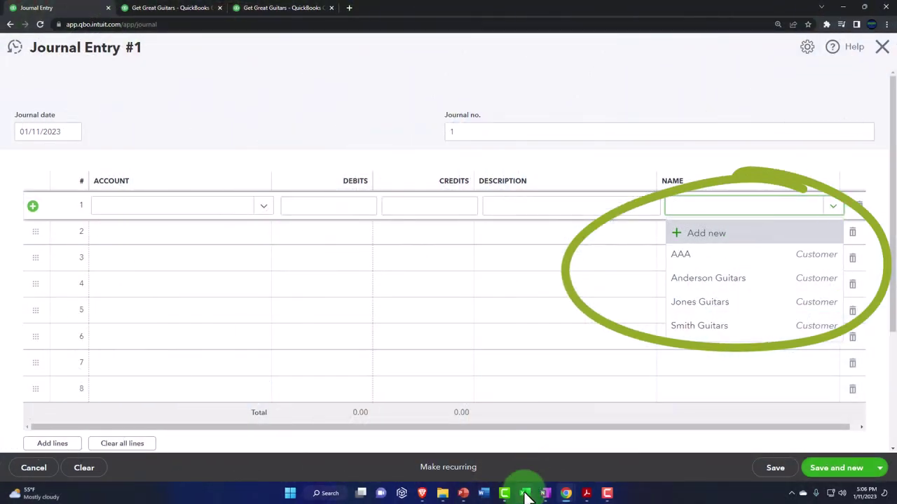
click(524, 493)
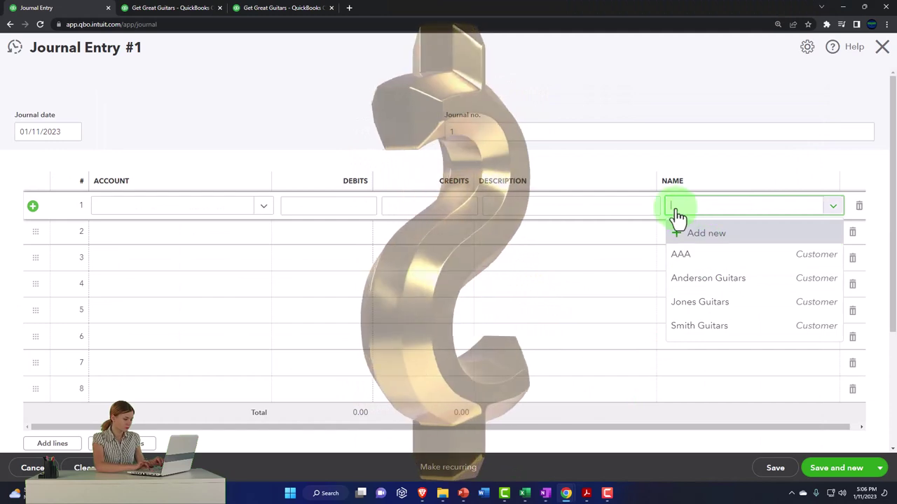
click(636, 243)
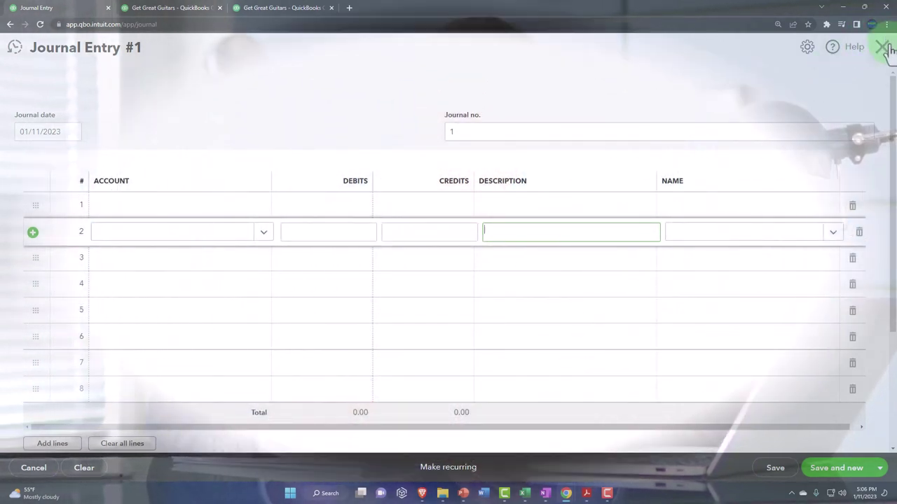
click(885, 47)
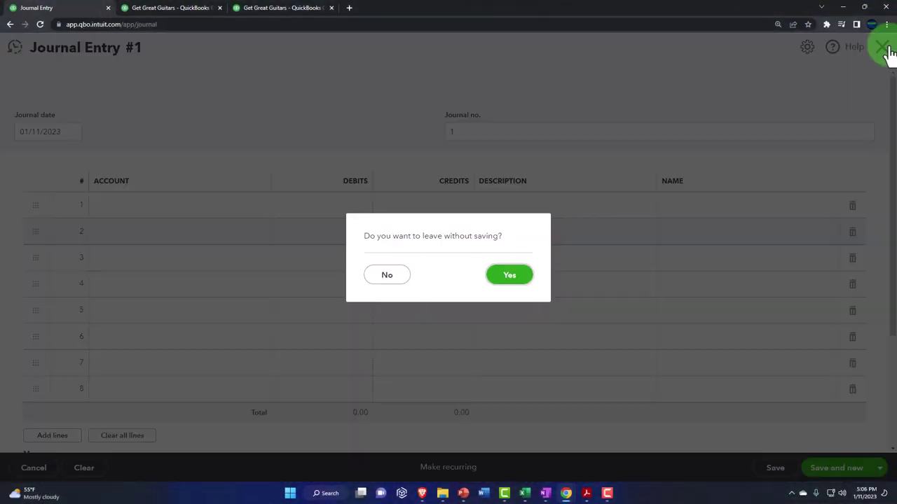
click(519, 278)
Open a blank bill form, check the vendor choices, and close the bill without adding anything
click(62, 86)
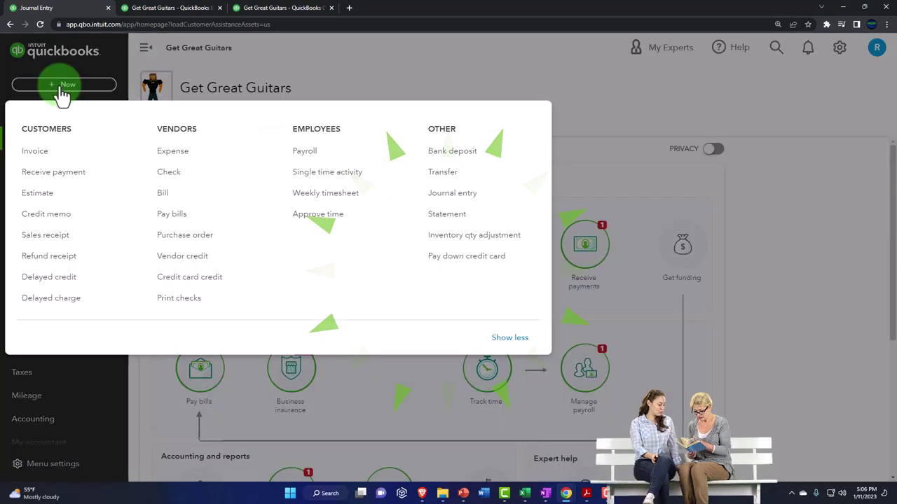
click(166, 198)
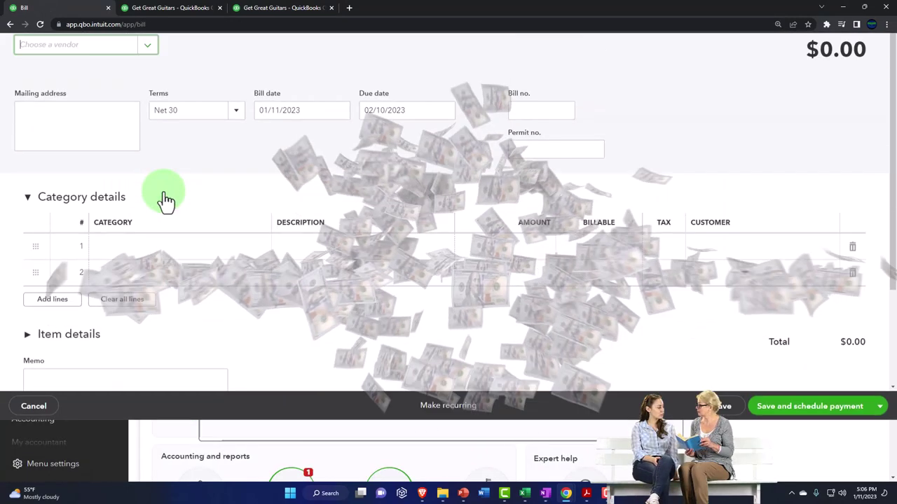
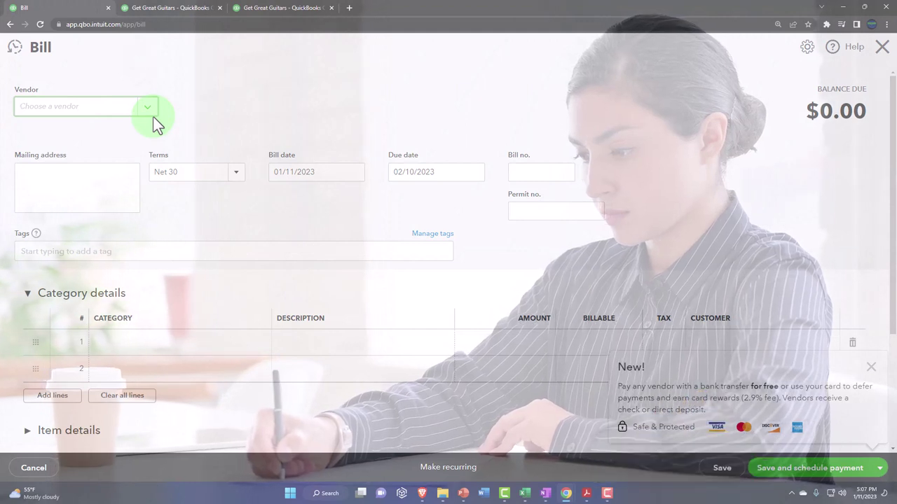
click(149, 115)
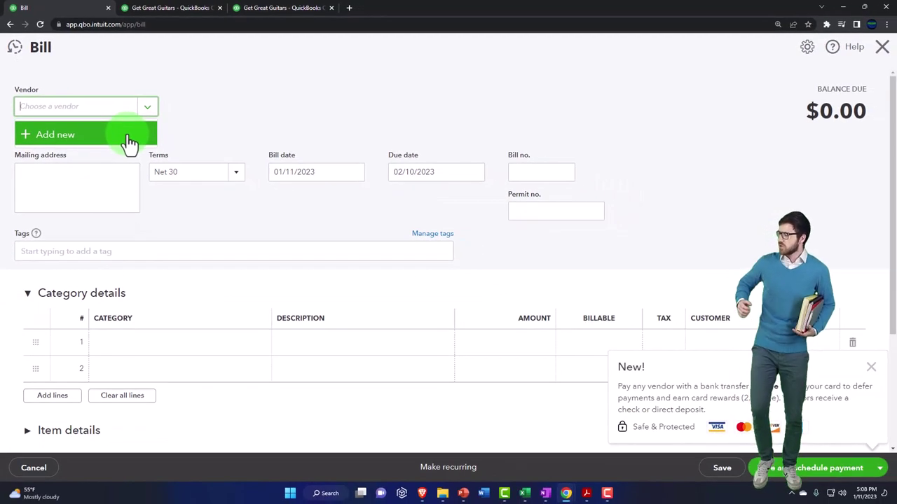
click(222, 121)
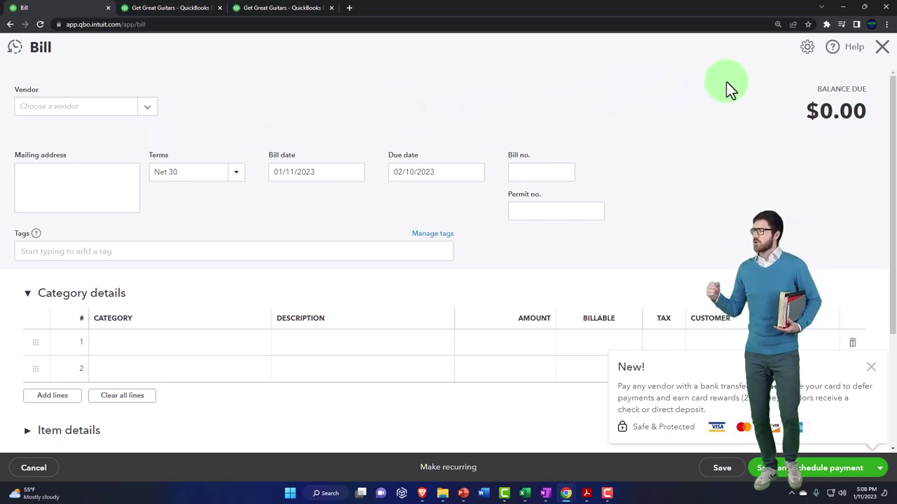
click(881, 48)
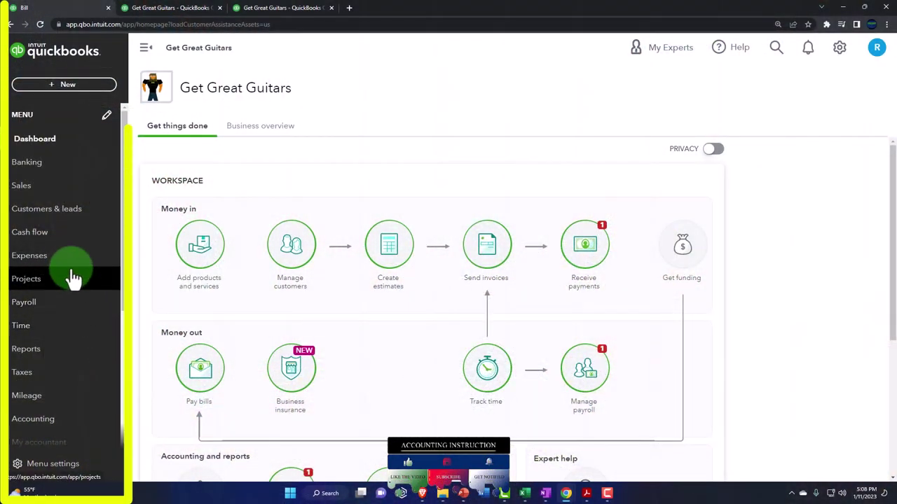
Open the Vendors page under Expenses, and view the equivalent Vendors page under Get paid & pay in the Sample Company window
click(62, 259)
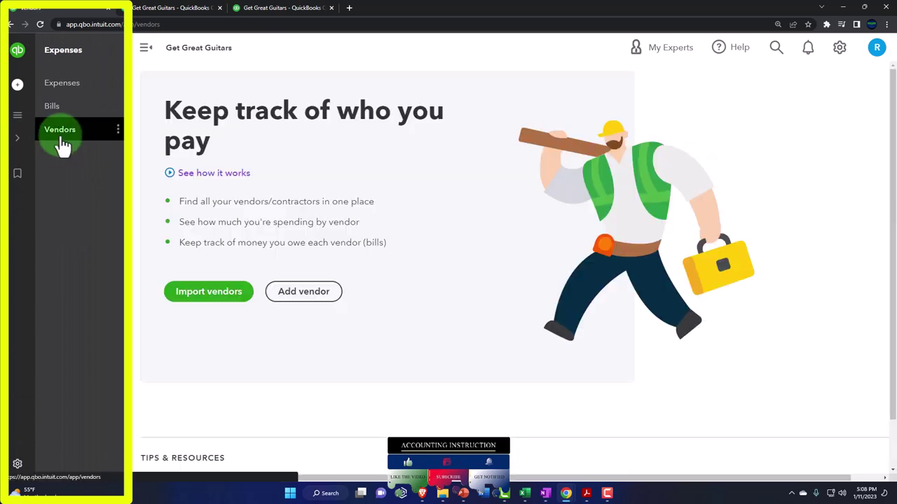
mouse_move(896, 134)
mouse_down()
mouse_move(411, 87)
mouse_move(397, 66)
mouse_up()
mouse_move(233, 249)
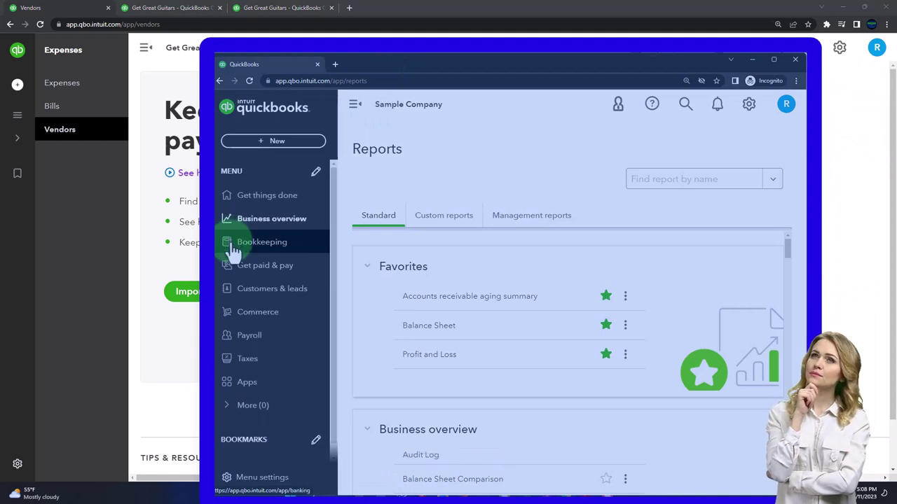
click(269, 272)
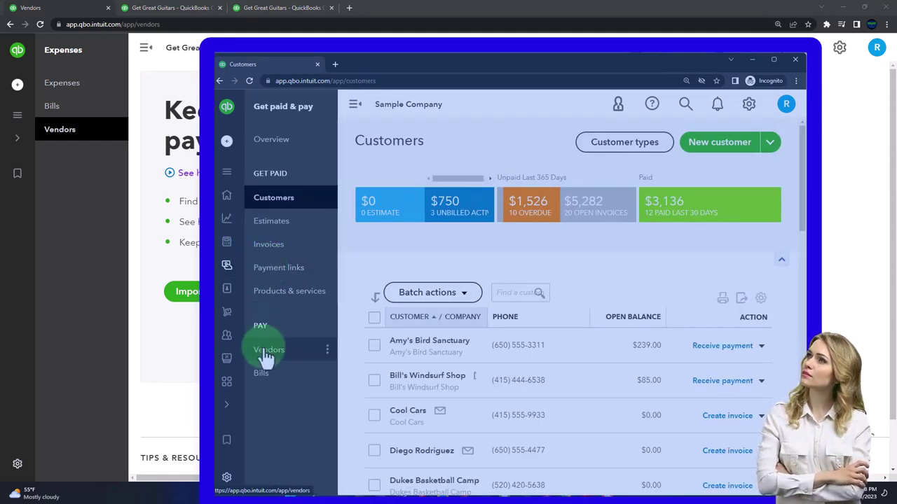
click(267, 349)
drag(451, 63, 896, 4)
click(769, 163)
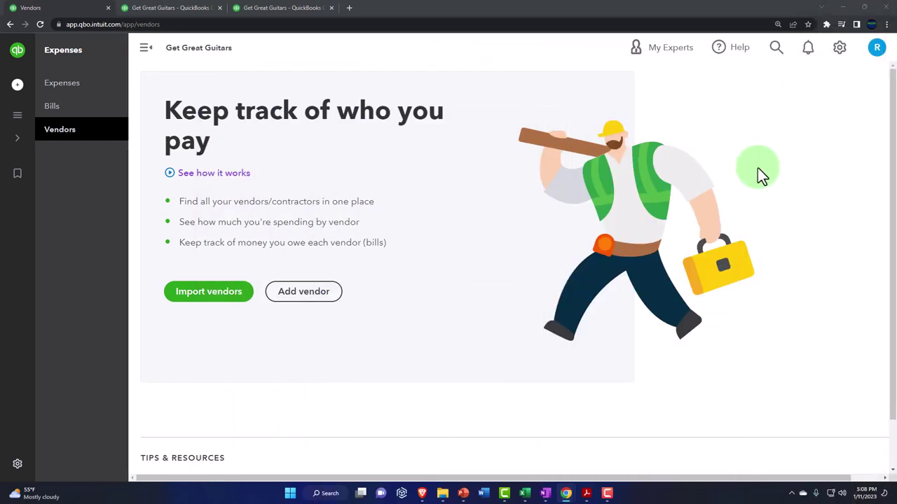
Start a new vendor record with BBB as the company name and vendor display name
scroll(494, 291, down, 1)
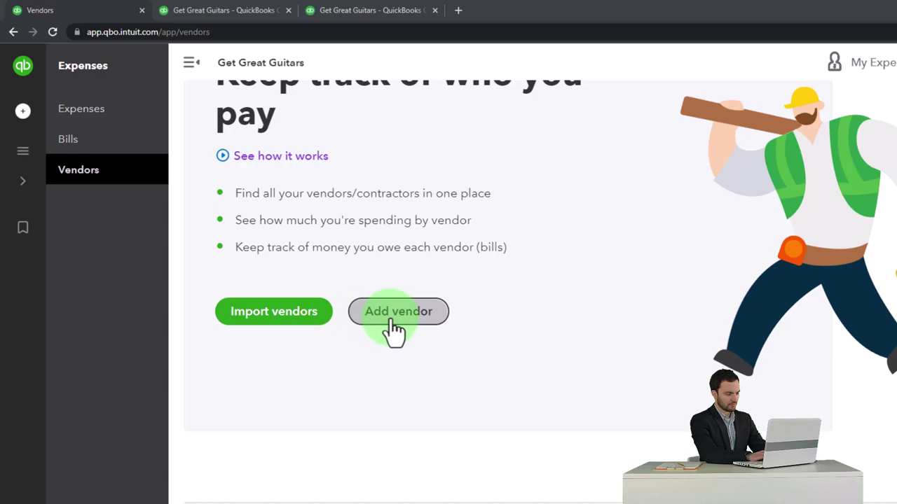
scroll(393, 329, up, 1)
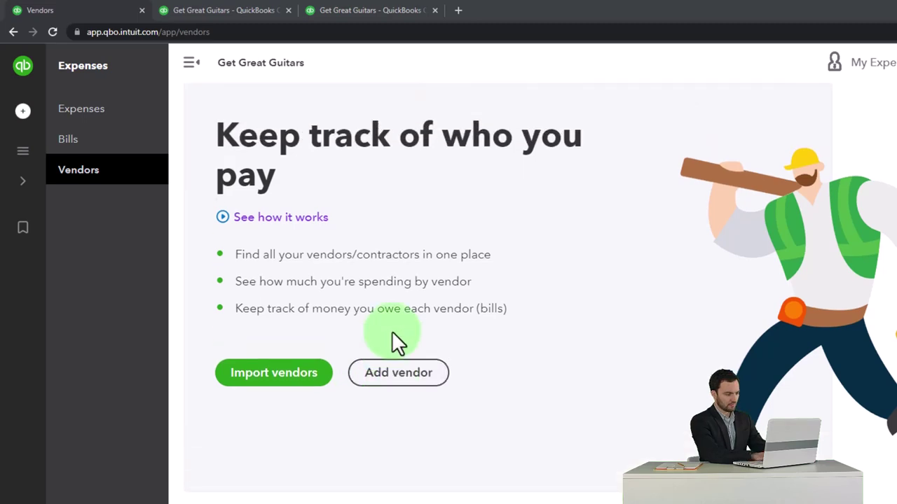
click(394, 375)
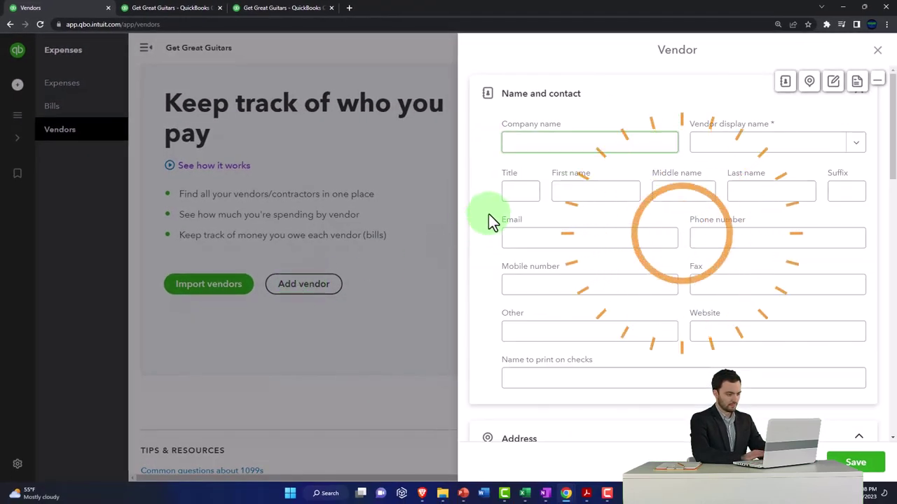
click(531, 142)
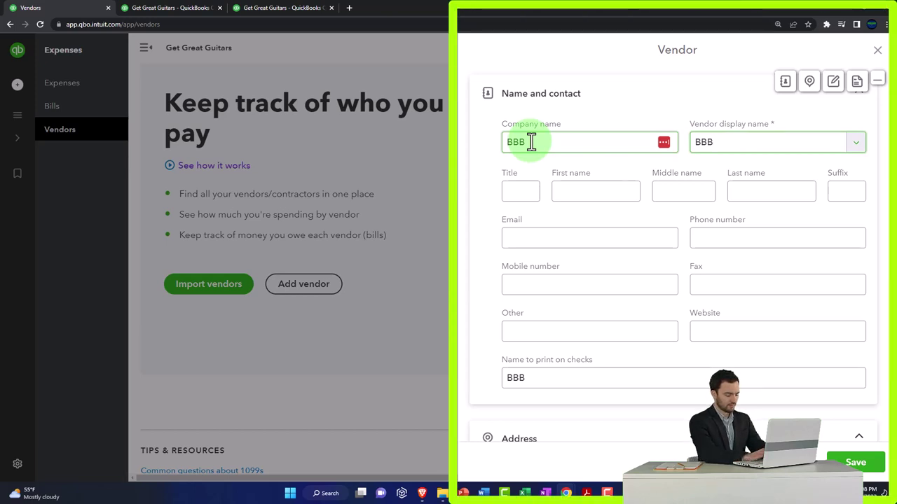
click(790, 134)
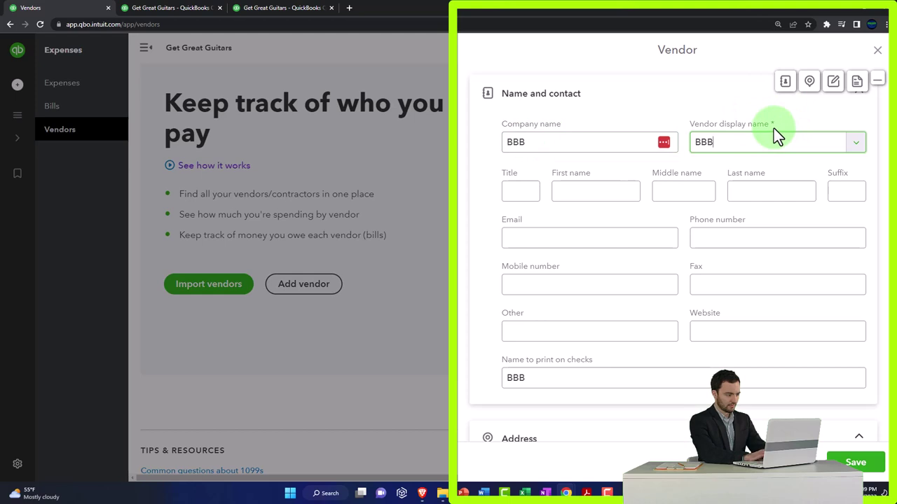
Examine the vendor form's remaining name and contact fields, through the name to print on checks, leaving the optional ones blank
key(Tab)
key(Tab)
key(Tab)
key(Tab)
key(Tab)
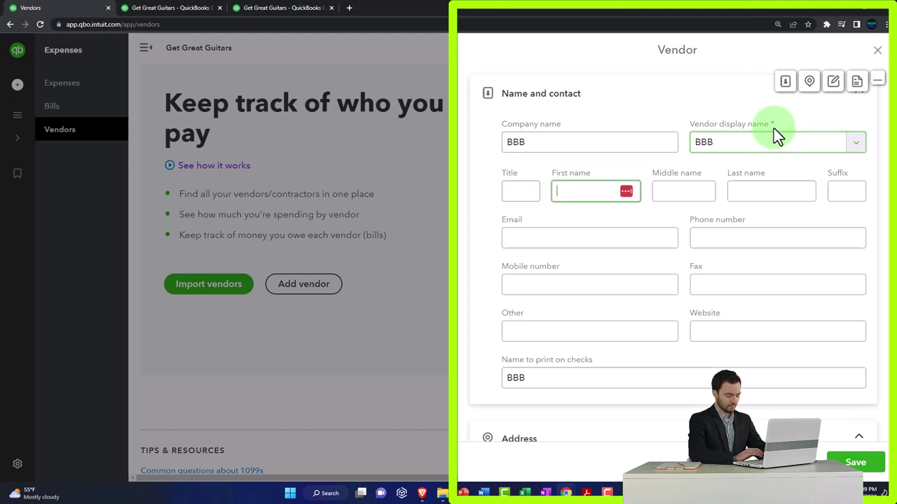
key(Tab)
key(Tab)
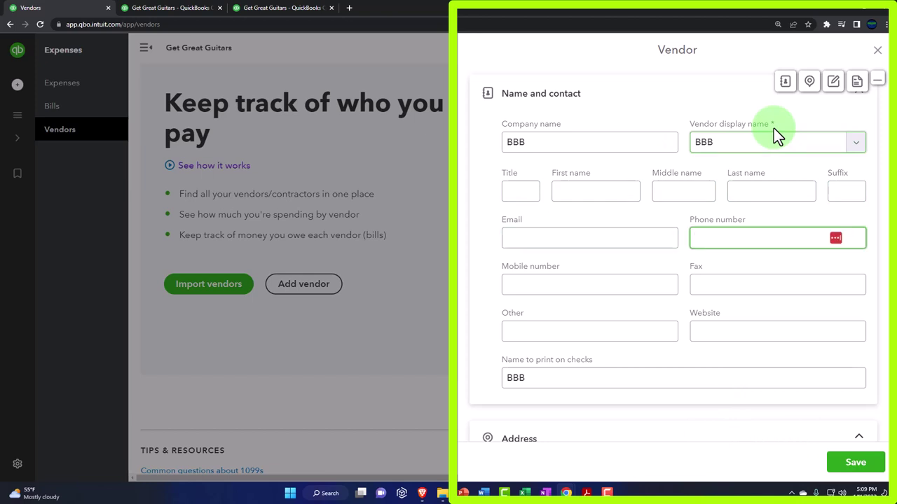
key(Tab)
key(Tab)
key(Tab)
key(Tab)
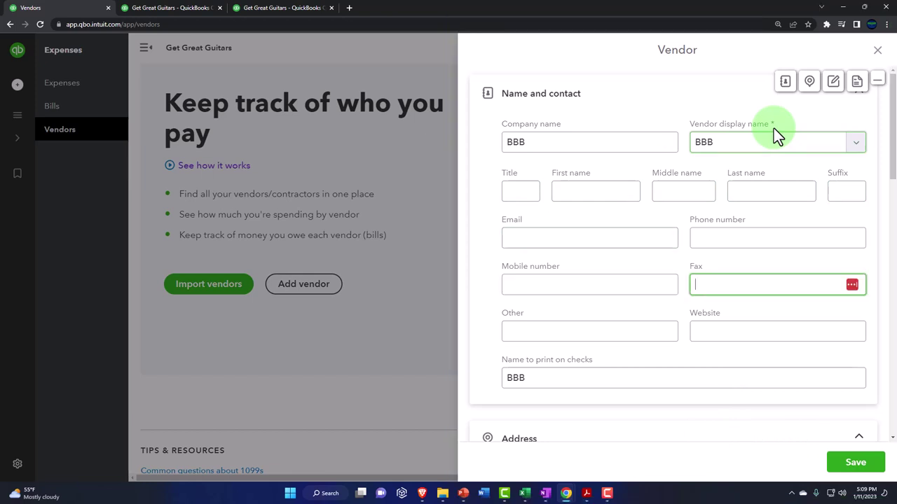
key(Tab)
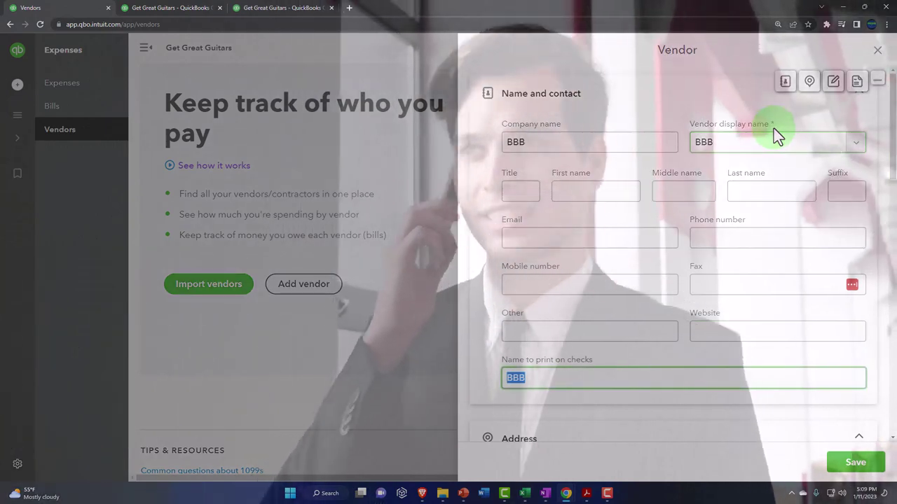
key(Tab)
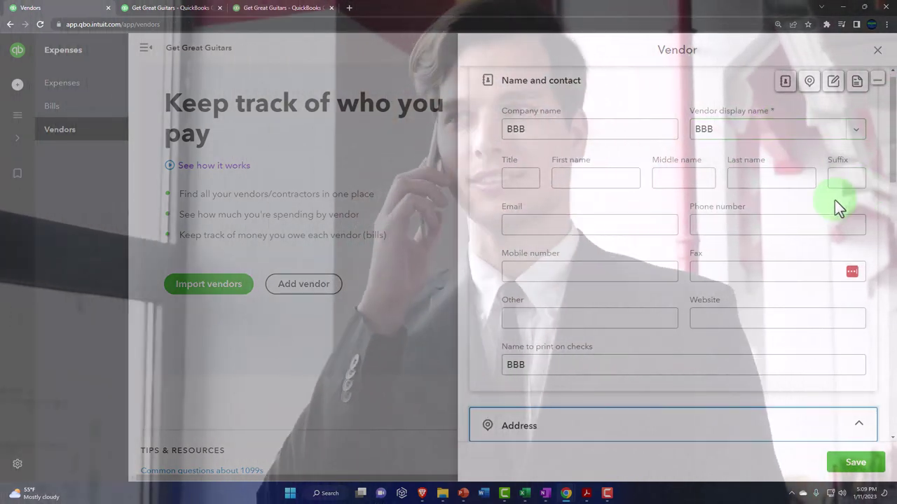
Examine the vendor form's address fields and its notes and attachments section, leaving them all blank
key(Tab)
key(Tab)
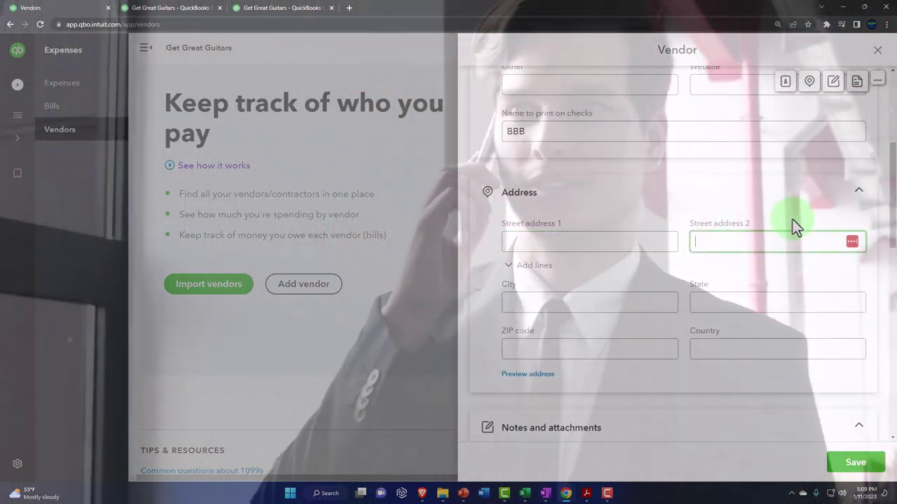
key(Tab)
key(Tab)
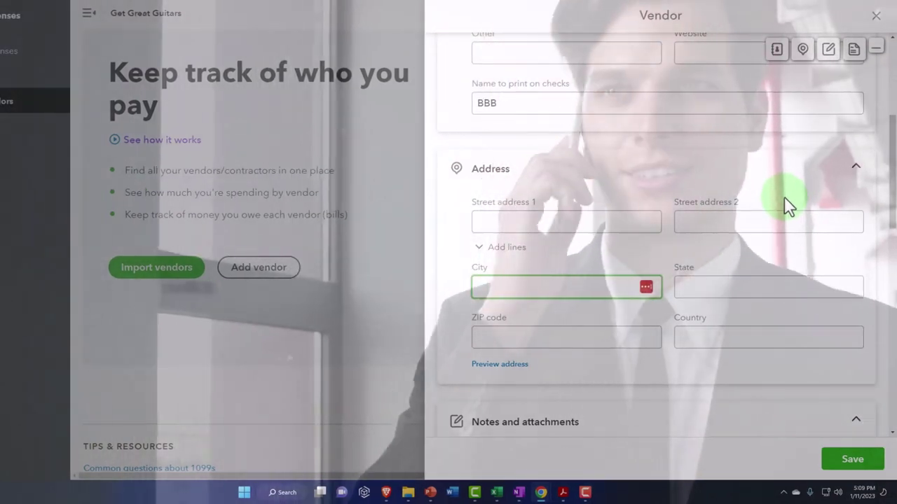
scroll(789, 204, down, 2)
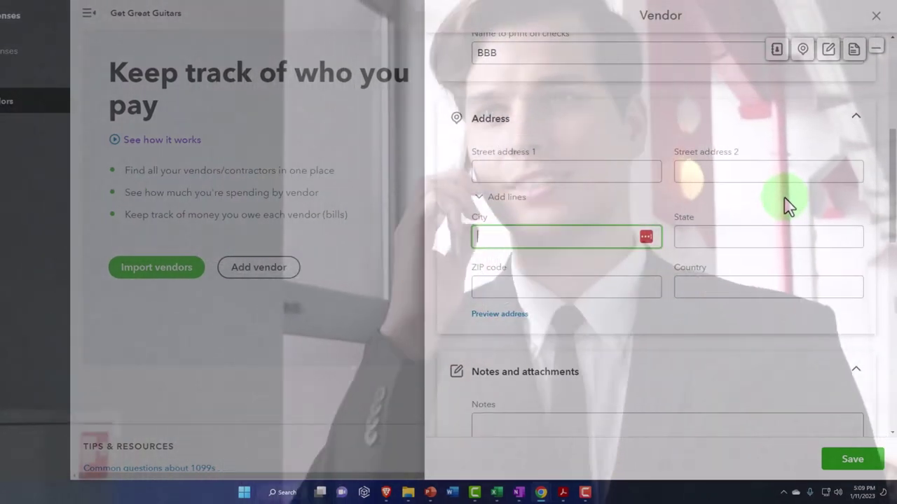
key(Tab)
key(Tab)
key(Tab)
key(Tab)
key(Tab)
scroll(786, 198, down, 1)
scroll(787, 198, down, 1)
key(Tab)
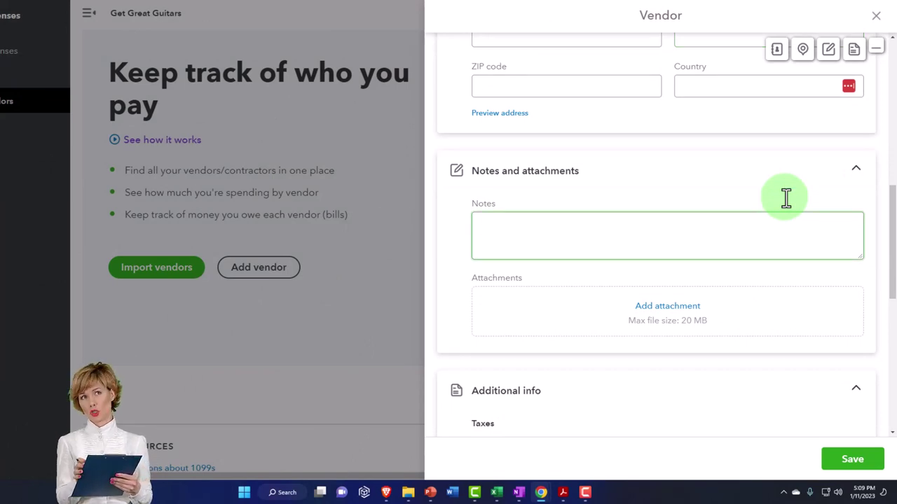
key(Tab)
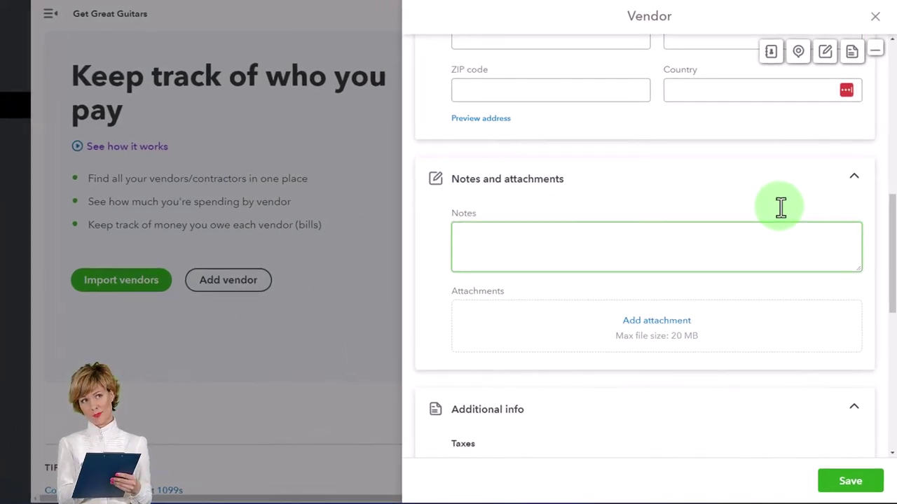
scroll(781, 207, down, 2)
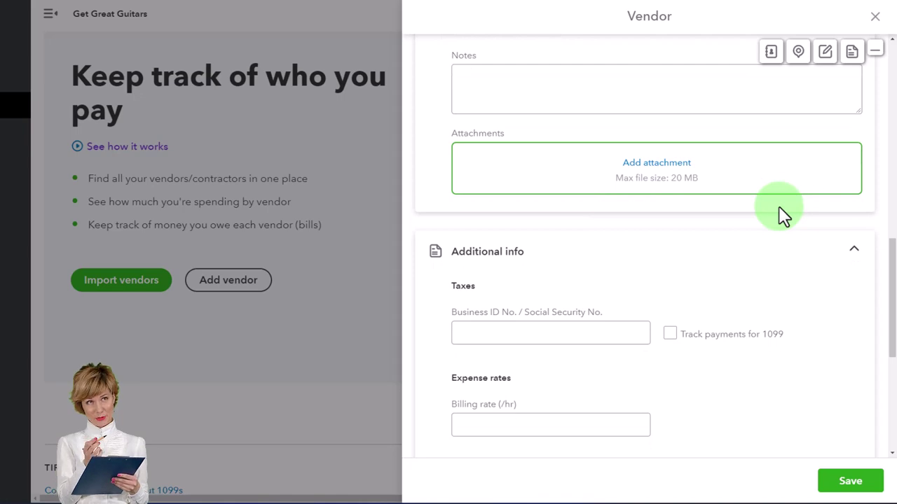
Examine the additional info section's tax ID, 1099 tracking and billing rate fields without filling them in
key(Tab)
key(Tab)
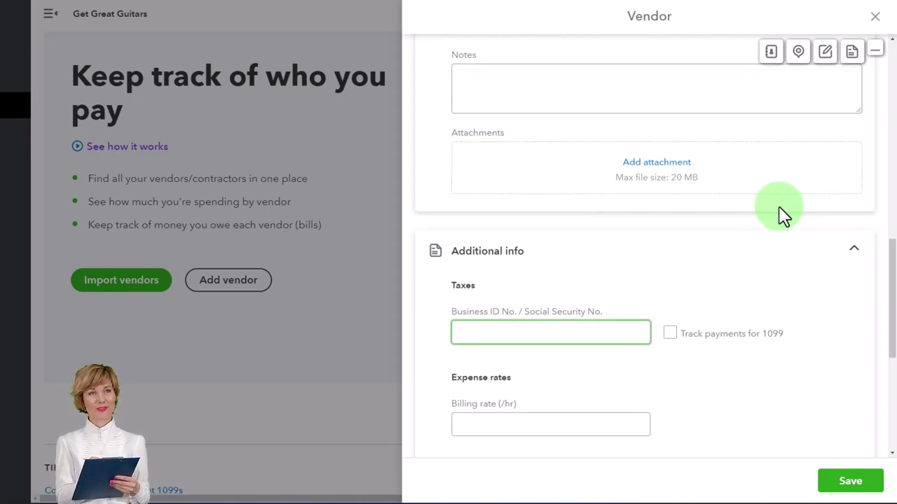
scroll(778, 206, down, 2)
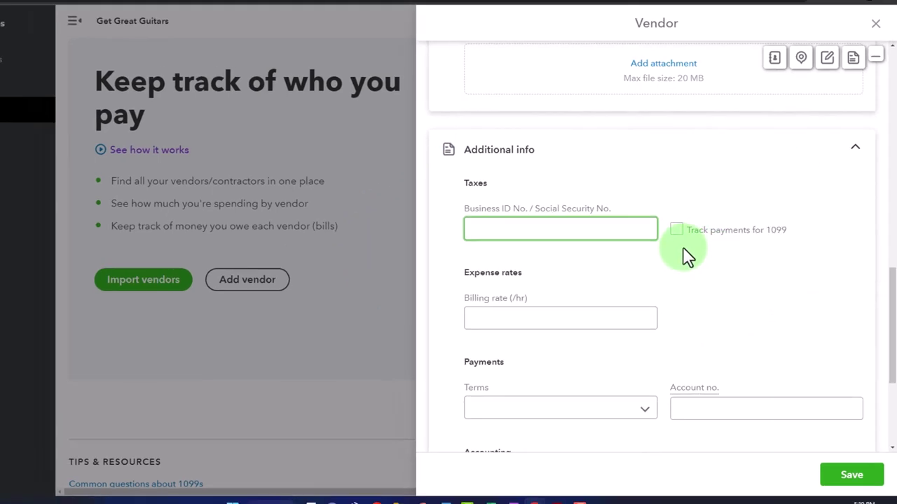
scroll(700, 254, down, 1)
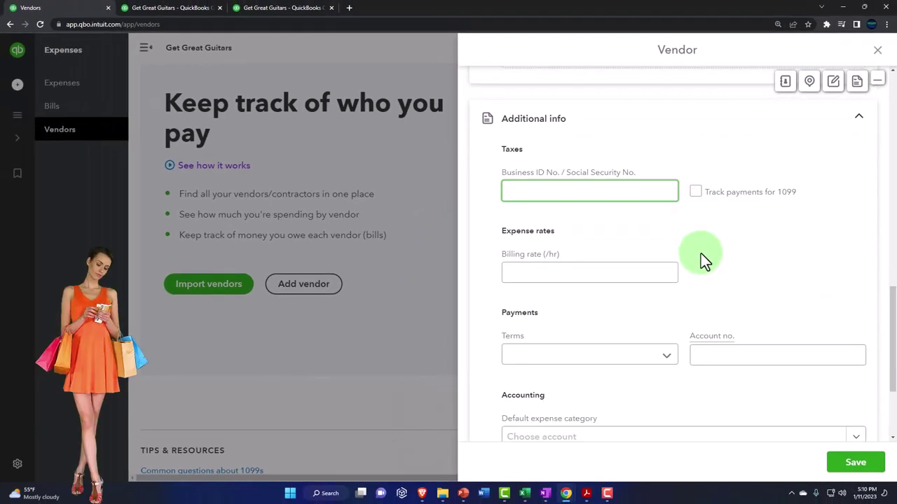
scroll(701, 253, down, 3)
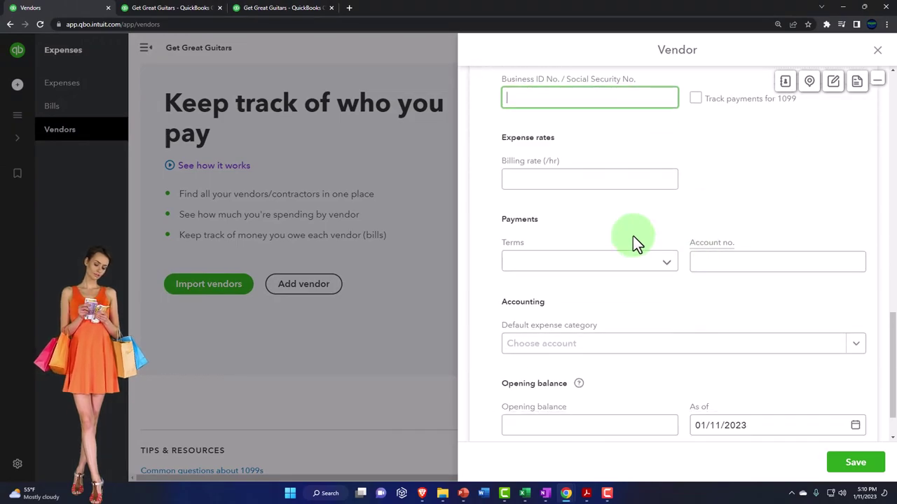
scroll(633, 236, down, 2)
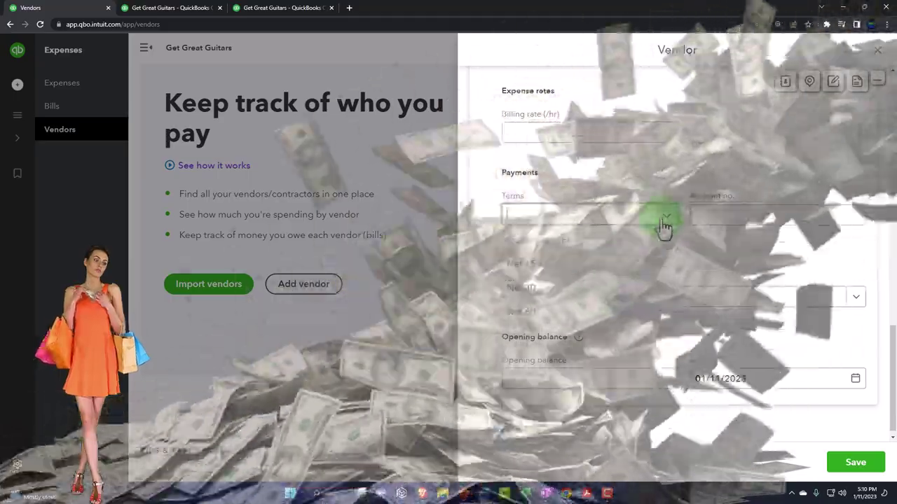
Check the choices for payment terms and default expense category, and leave both without a selection
click(663, 226)
click(663, 226)
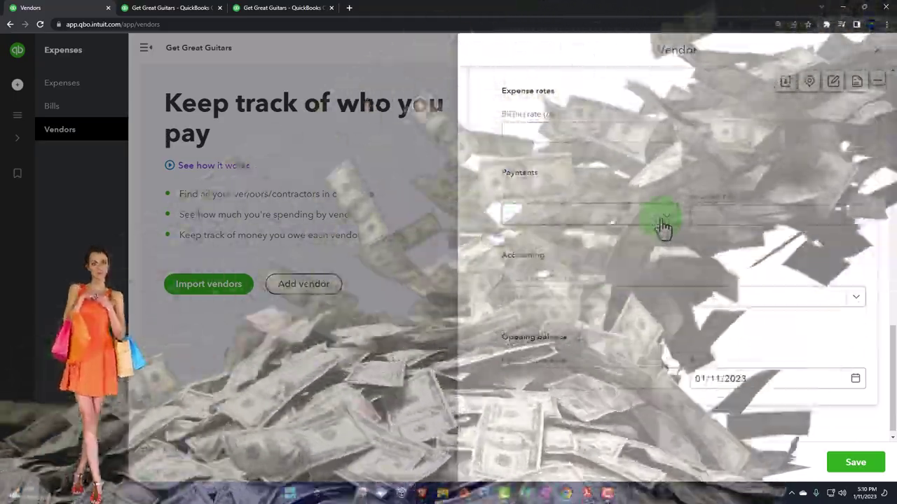
scroll(663, 238, down, 1)
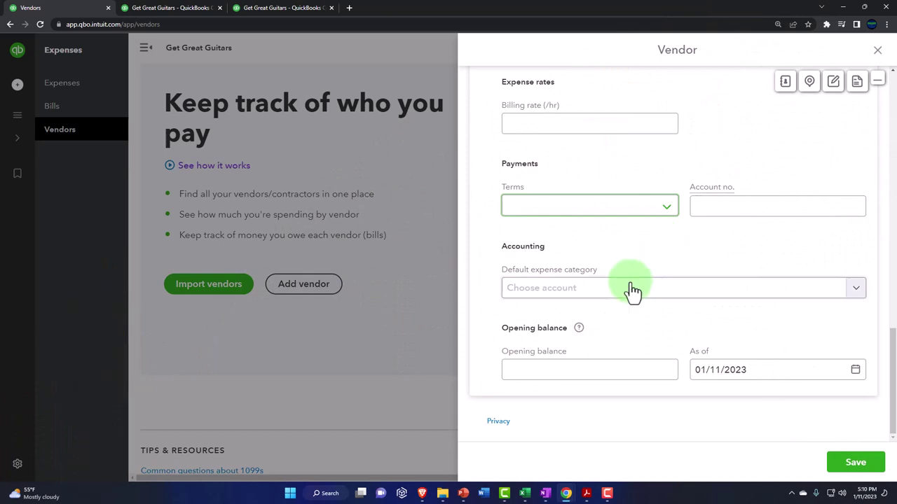
click(856, 290)
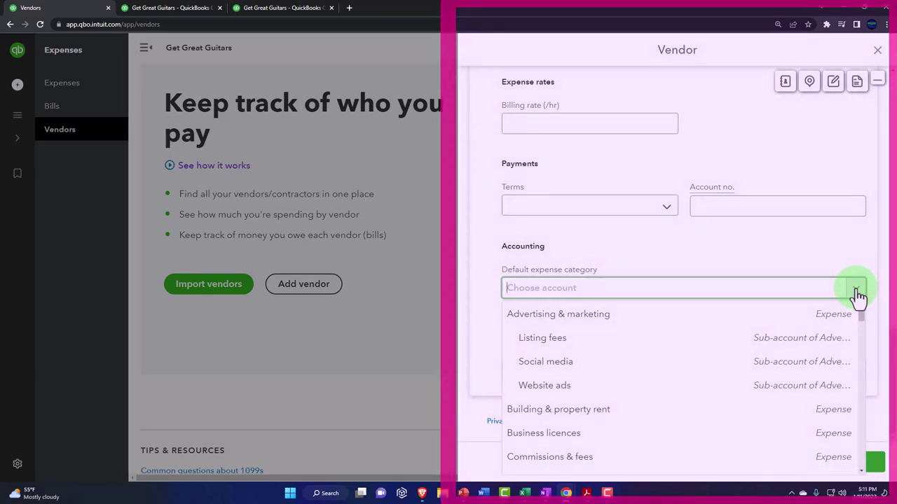
click(856, 290)
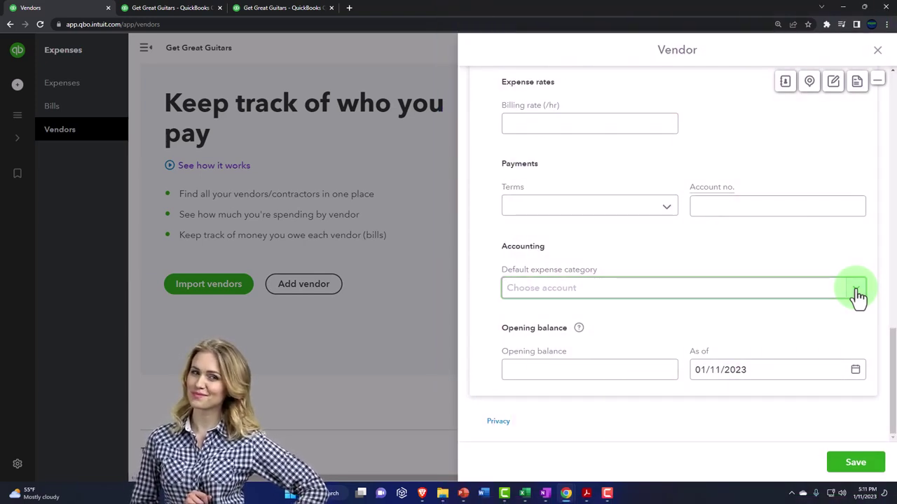
click(856, 290)
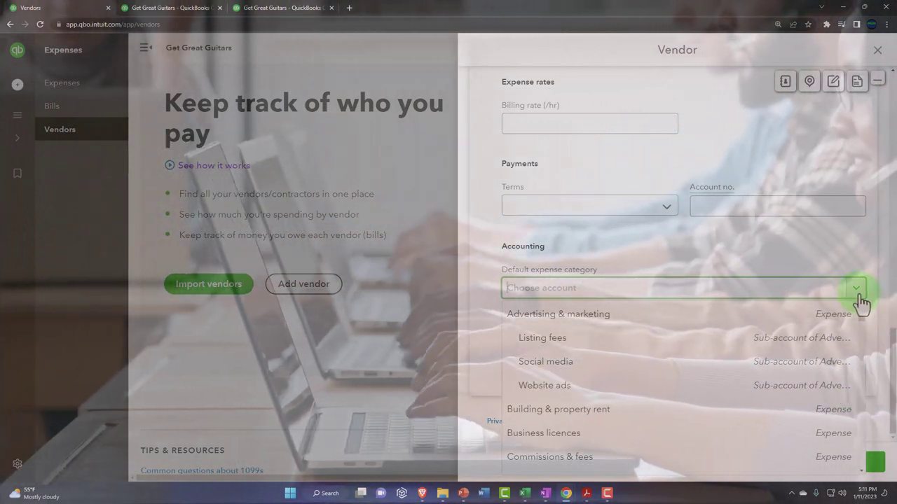
click(859, 298)
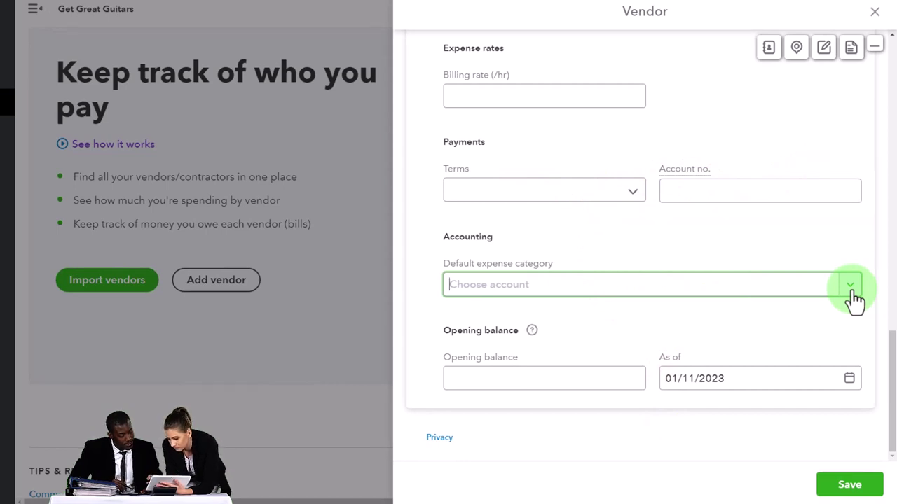
Check the vendor amounts in the Excel workbook, set BBB's opening balance to 0.00, save the vendor and dismiss the insurance offer
click(538, 390)
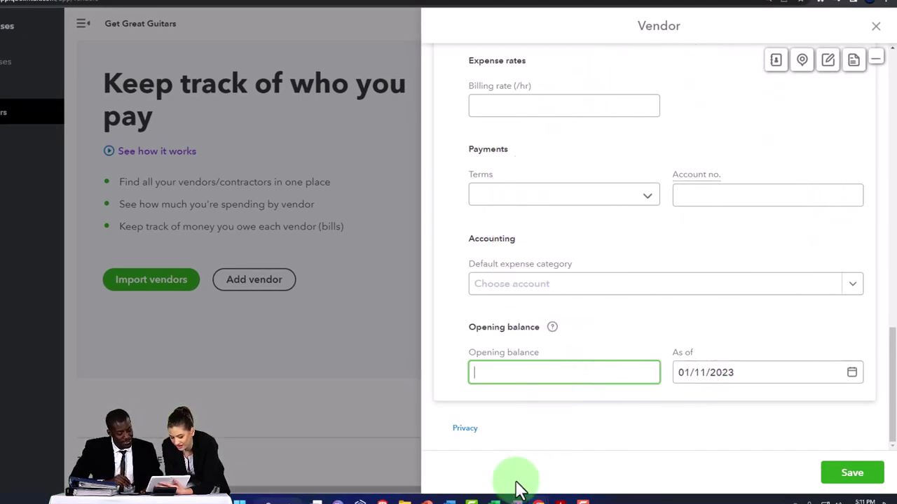
click(495, 502)
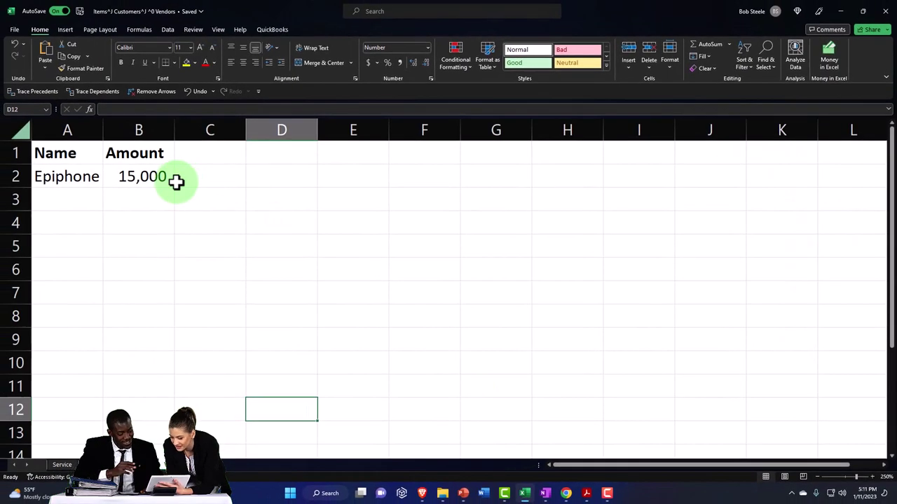
click(840, 11)
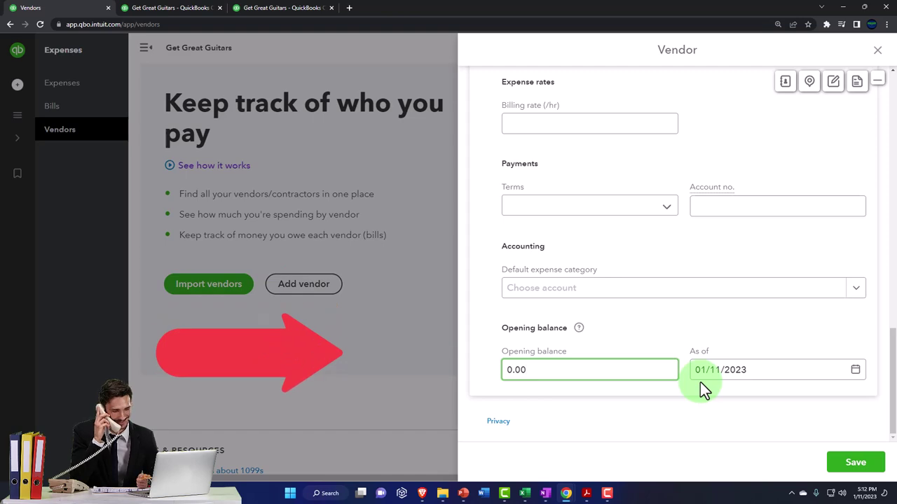
click(834, 462)
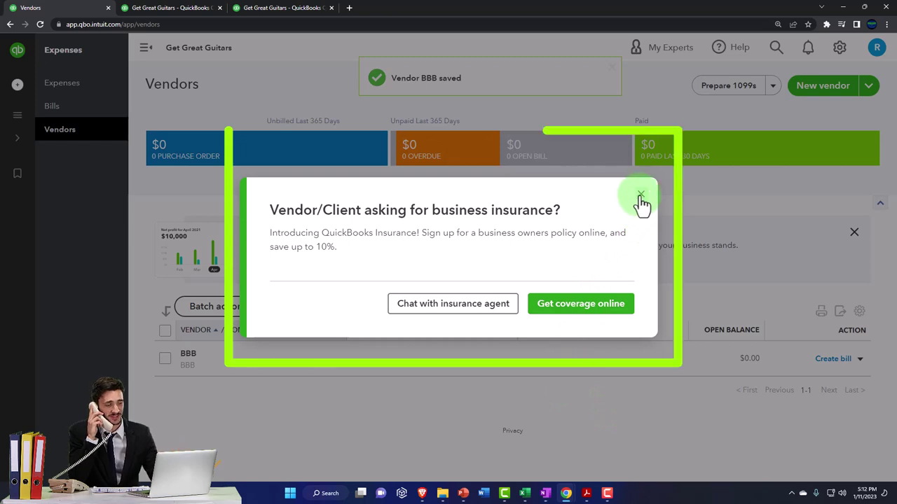
click(640, 195)
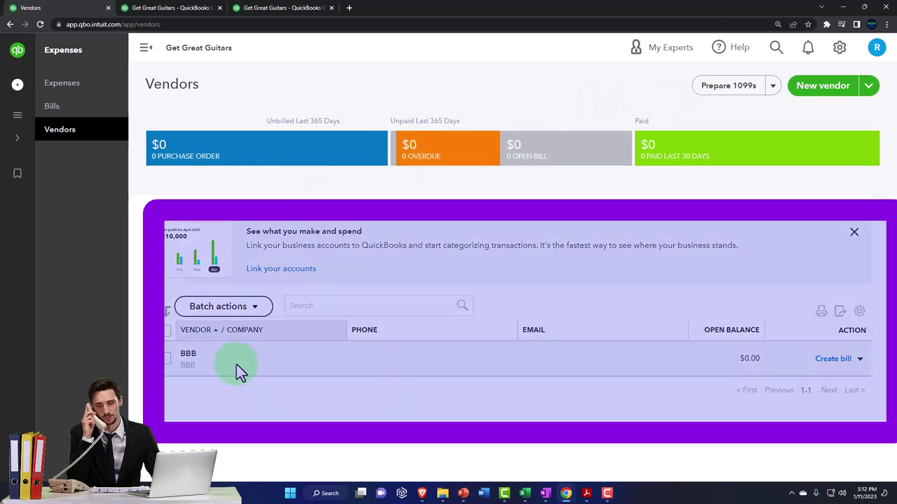
Switch to the Excel workbook, review the Epiphone name and amount on the Vendors sheet, and return to QuickBooks Online
click(525, 494)
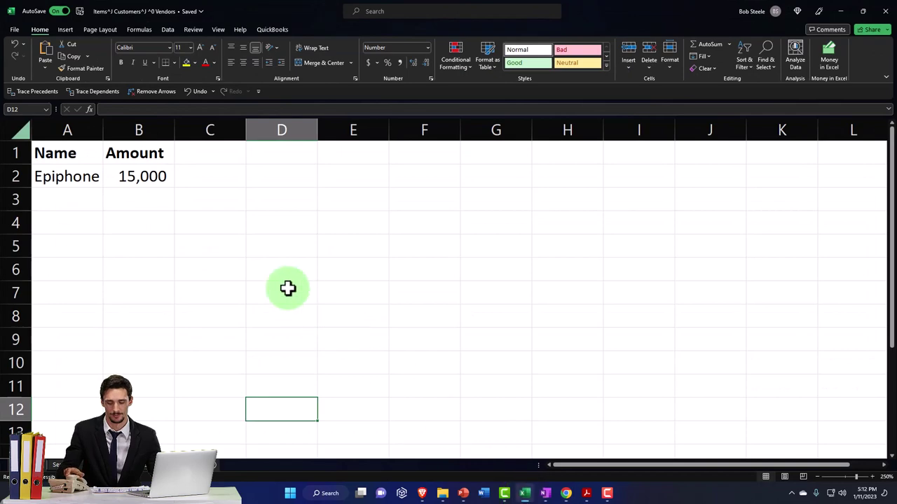
click(252, 273)
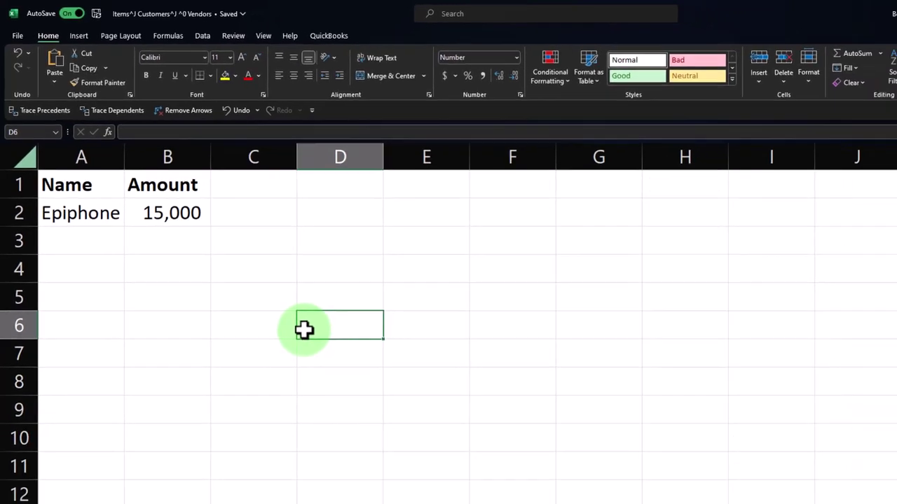
click(86, 212)
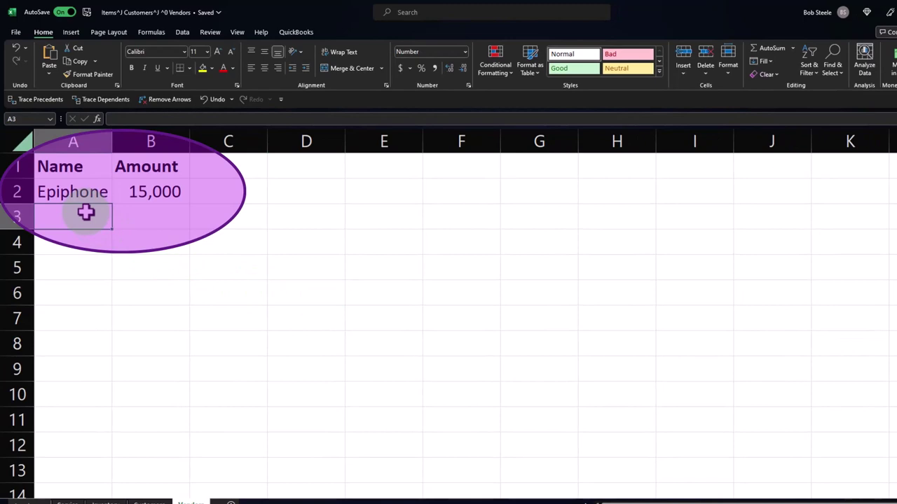
click(129, 191)
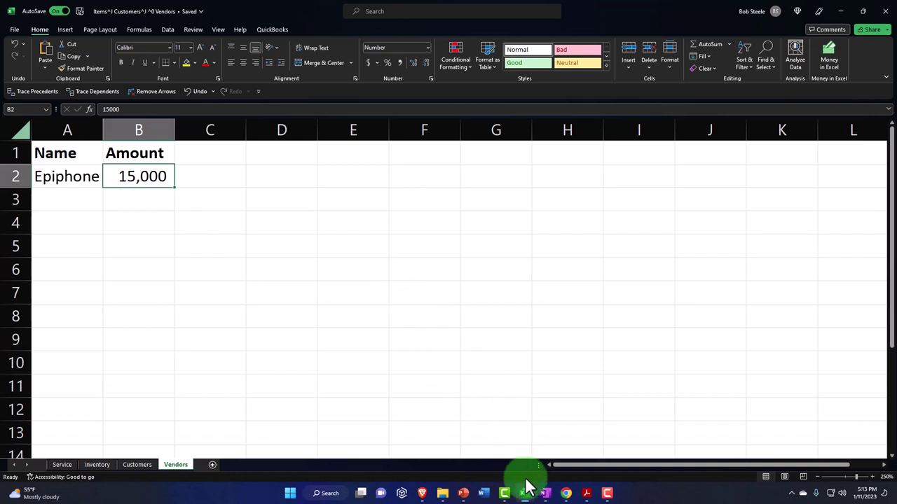
click(529, 497)
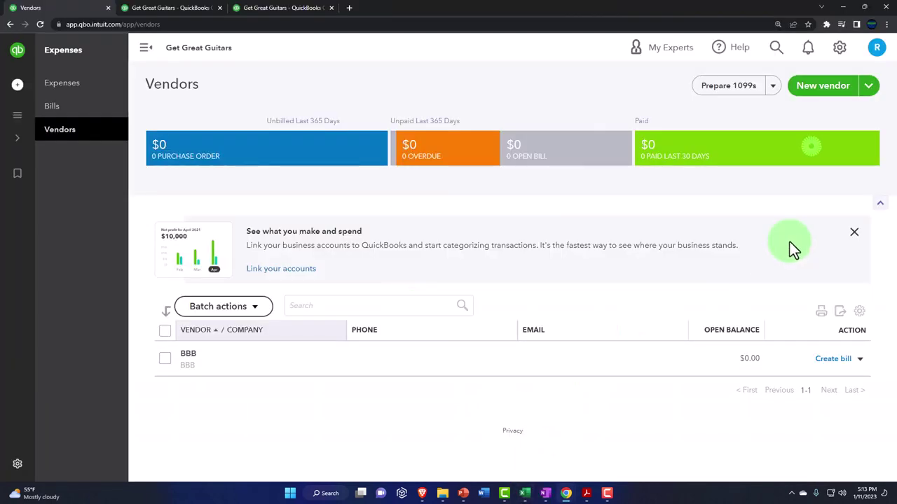
Open the vendor import page, download the sample file, and open it in Excel with editing enabled
click(868, 86)
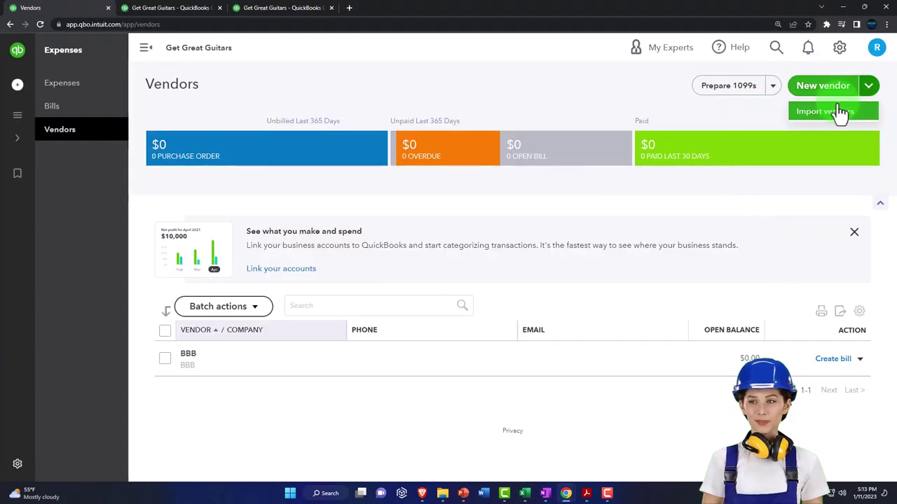
click(838, 111)
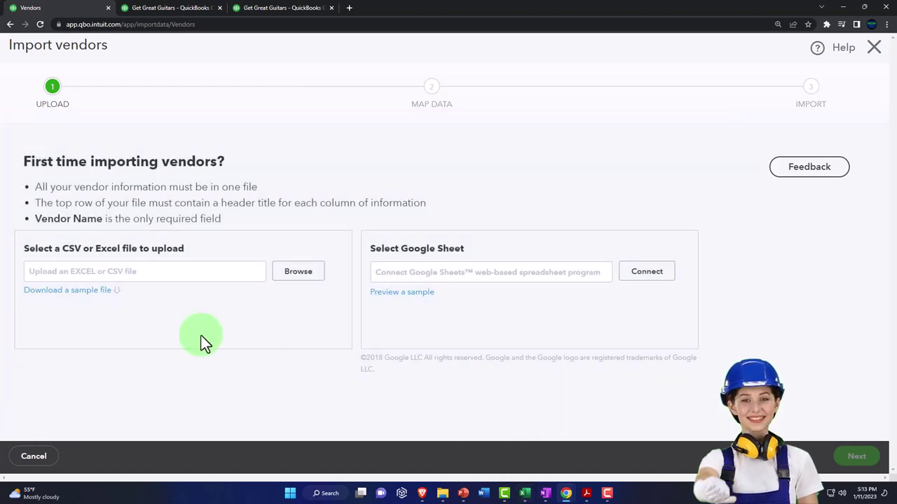
click(98, 292)
click(50, 469)
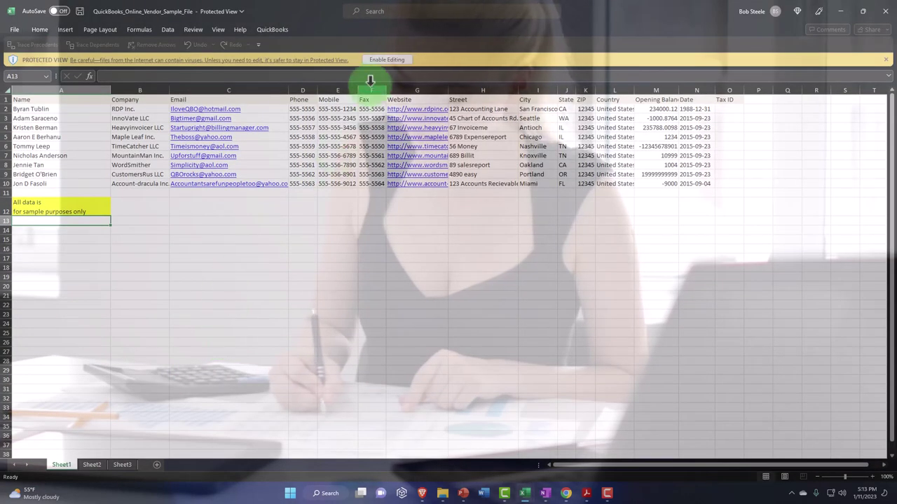
click(382, 61)
click(204, 333)
ctrl+scroll(206, 341, up, 5)
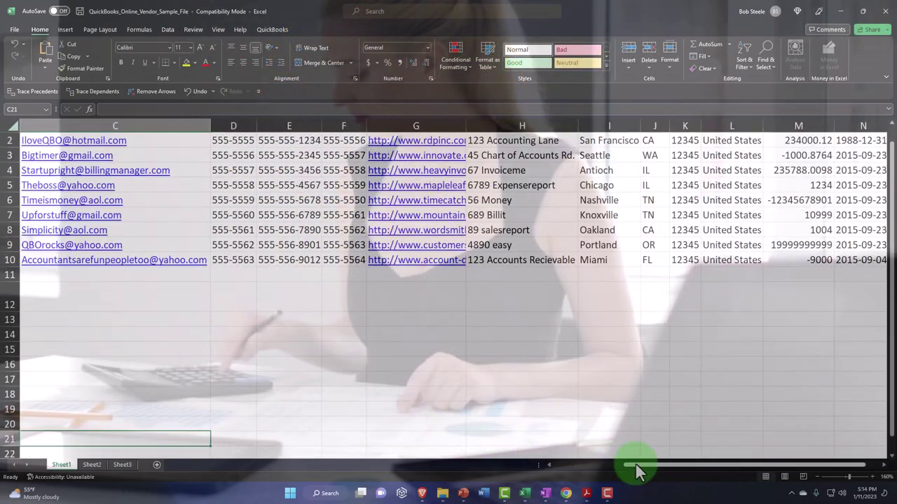
Examine the sample file's vendor columns, compare them with the workbook's Vendors sheet, and return to the import page in QuickBooks Online
drag(637, 471, 567, 471)
scroll(290, 395, up, 1)
click(98, 156)
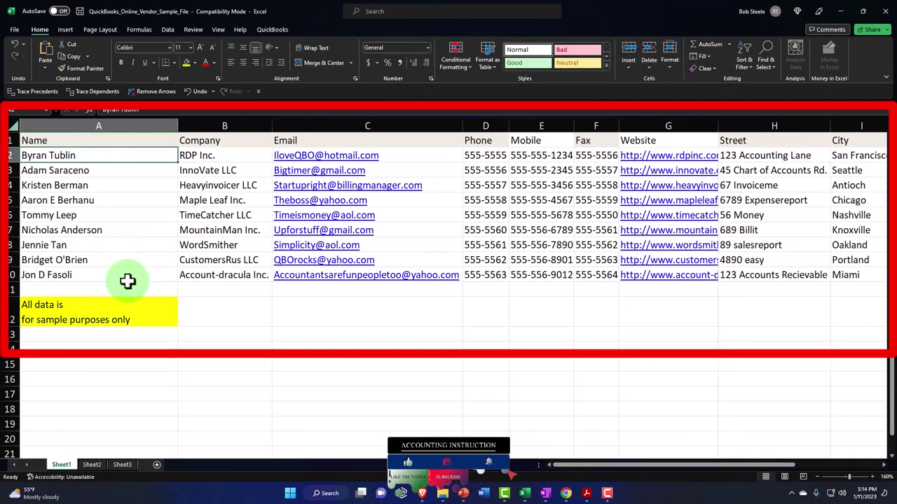
click(186, 348)
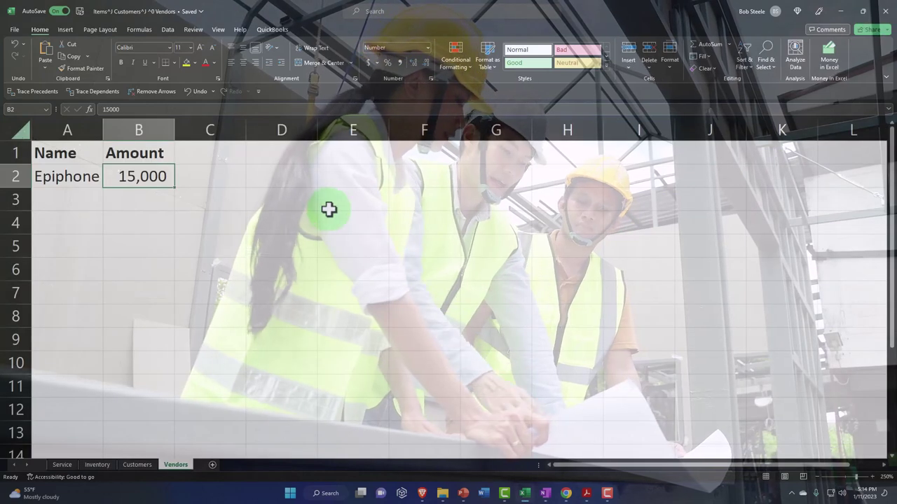
click(235, 218)
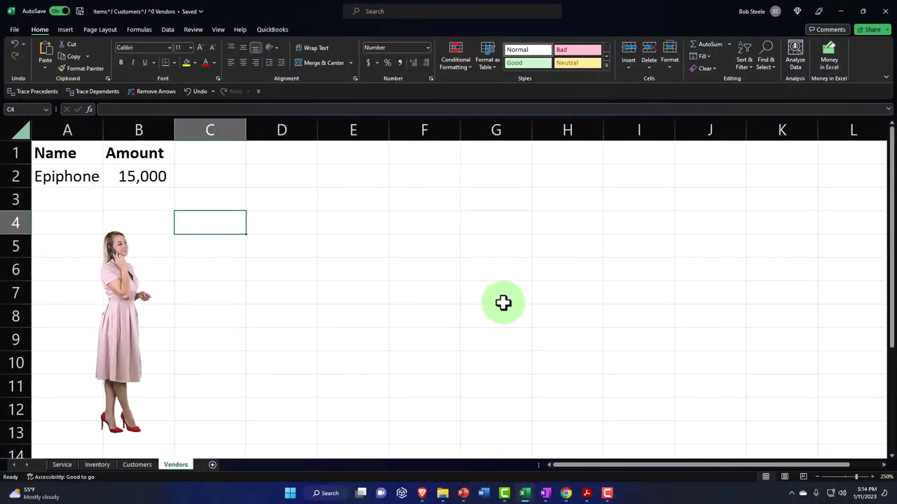
click(841, 13)
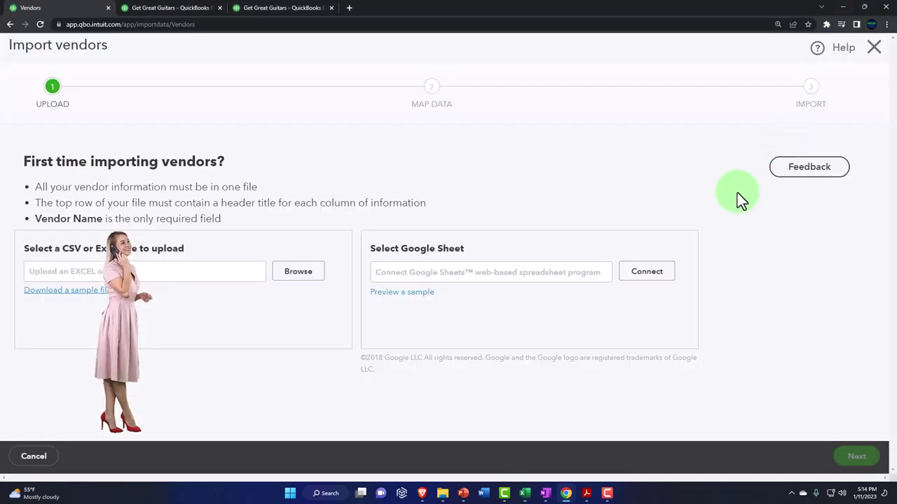
Leave the vendor import page, open a new vendor form, and fill the company name with Epiphone copied from the Excel Vendors sheet
click(875, 50)
click(835, 90)
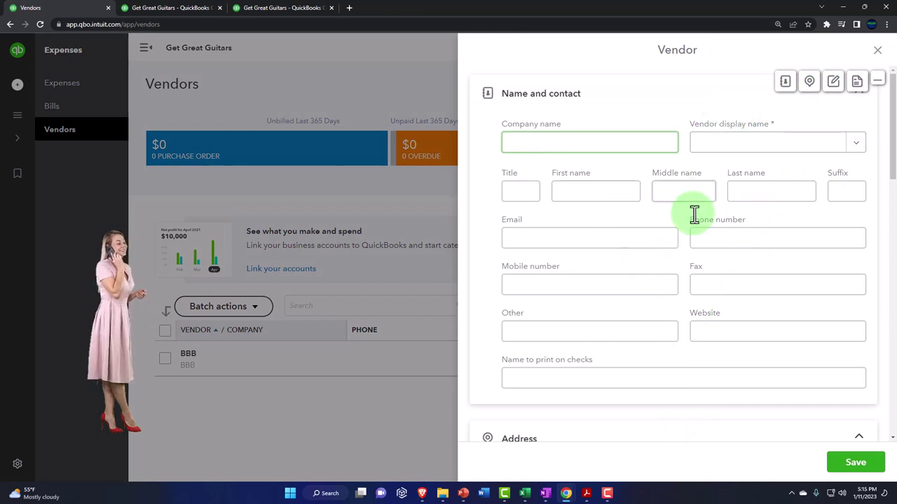
click(527, 494)
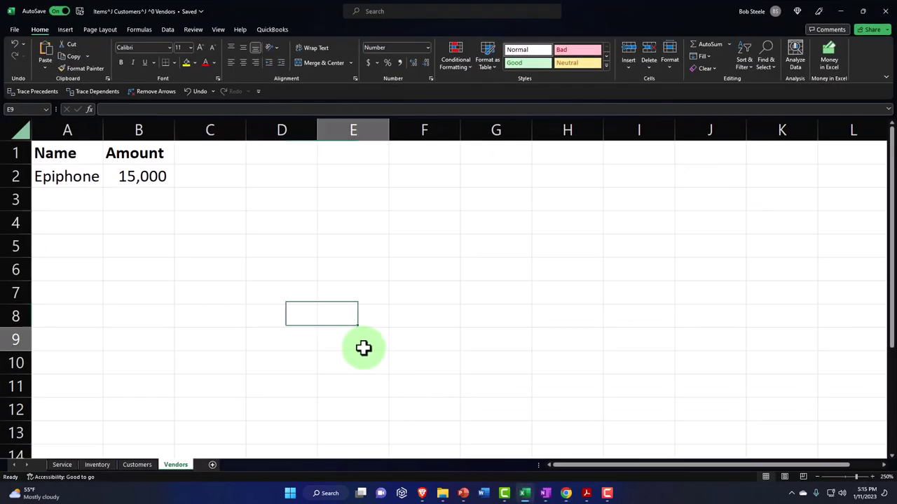
click(75, 184)
double_click(98, 176)
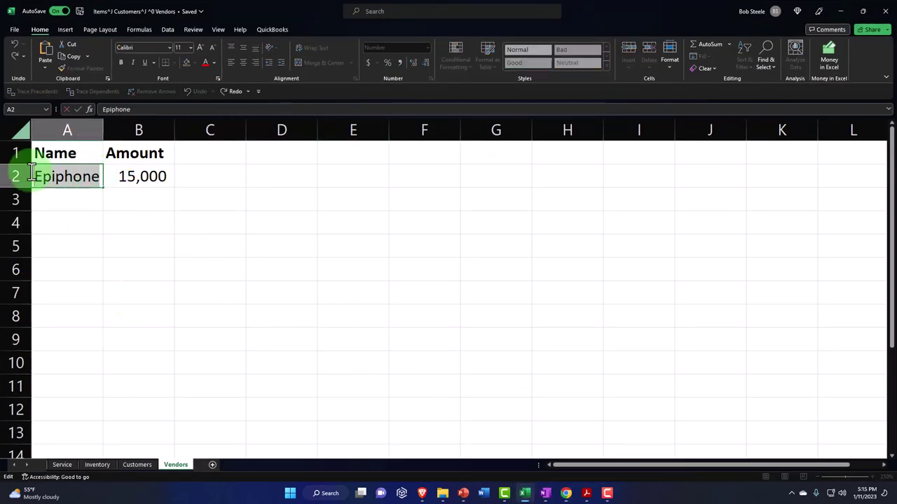
click(840, 11)
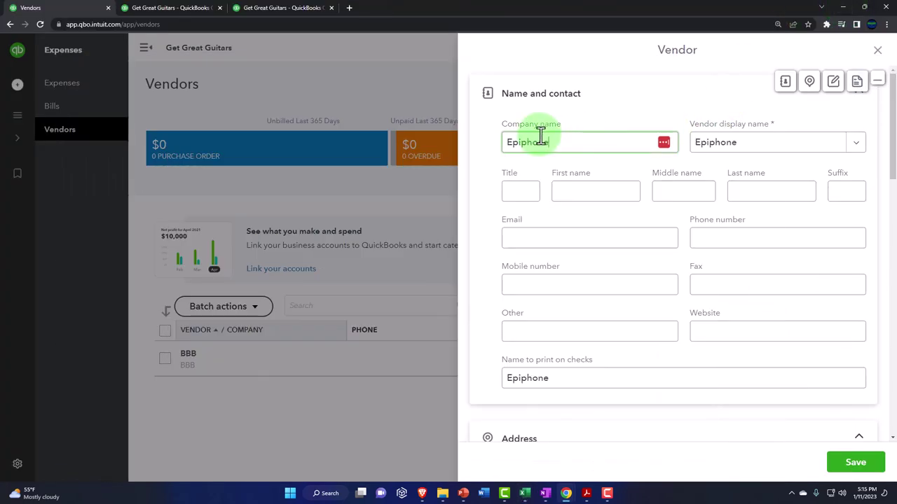
Enter an opening balance of 15,000.00 for the Epiphone vendor
scroll(576, 238, down, 3)
scroll(577, 240, down, 5)
scroll(577, 240, down, 4)
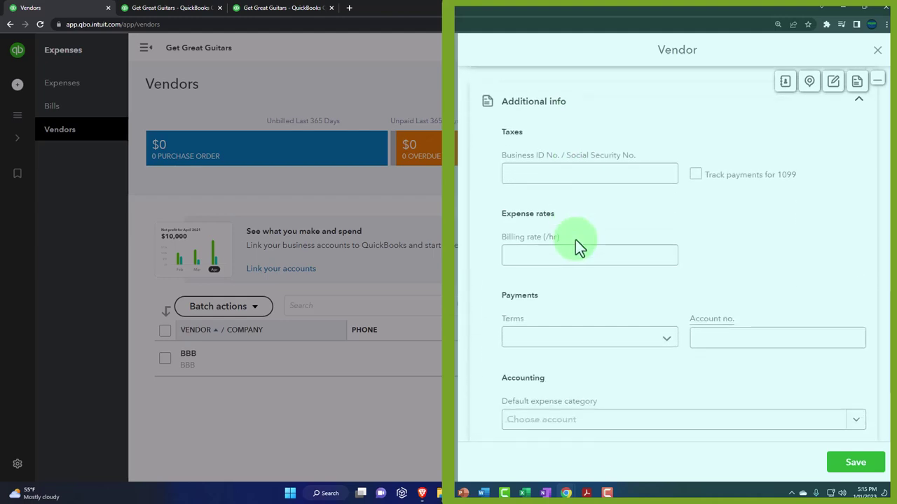
scroll(694, 175, down, 1)
scroll(695, 172, down, 1)
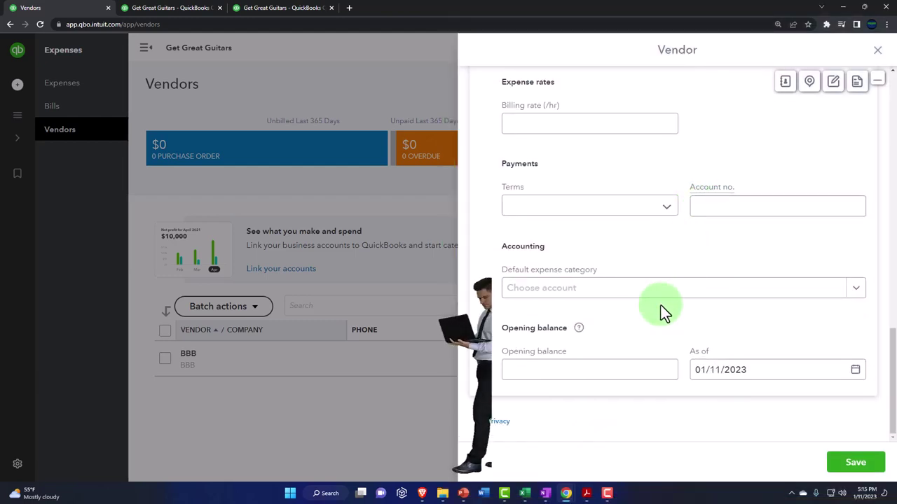
click(598, 371)
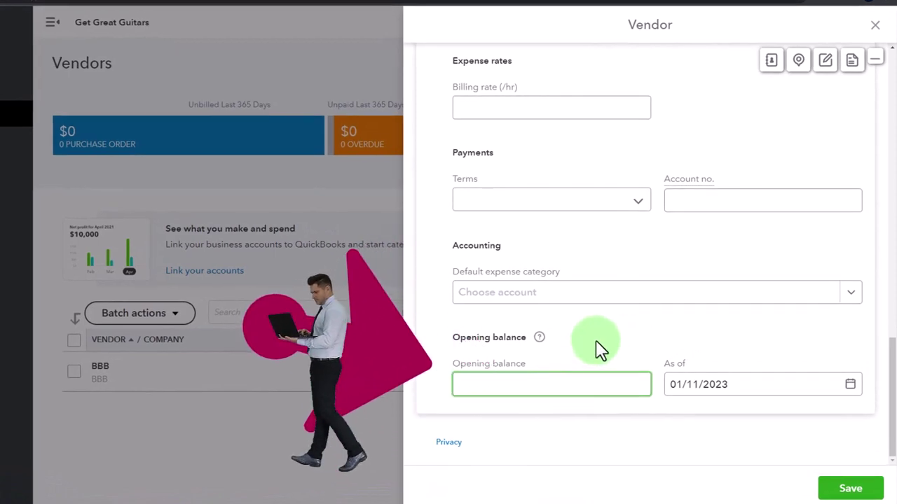
text(15000)
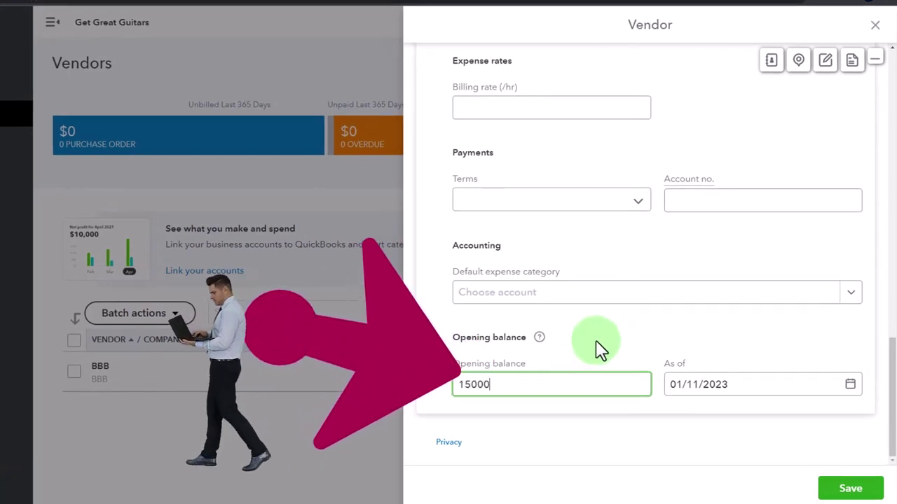
key(Tab)
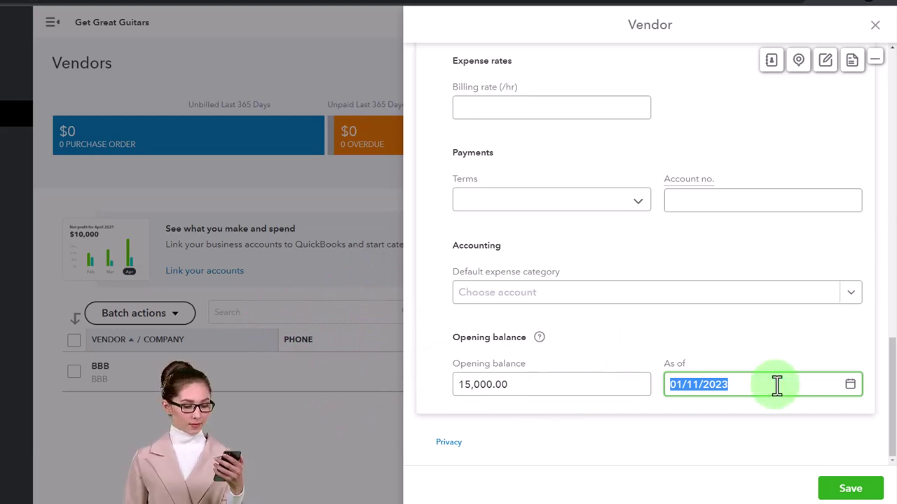
Set the opening balance's as-of date to 12/31/2022 and save the Epiphone vendor
click(850, 385)
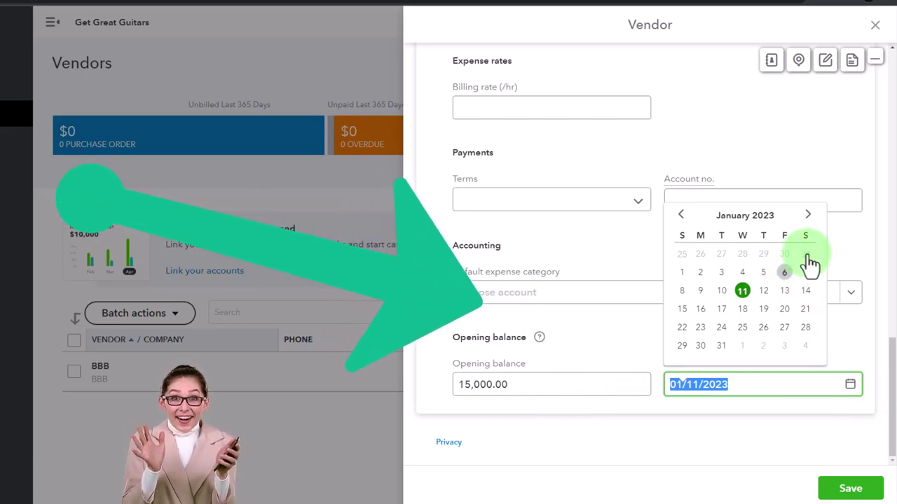
click(681, 215)
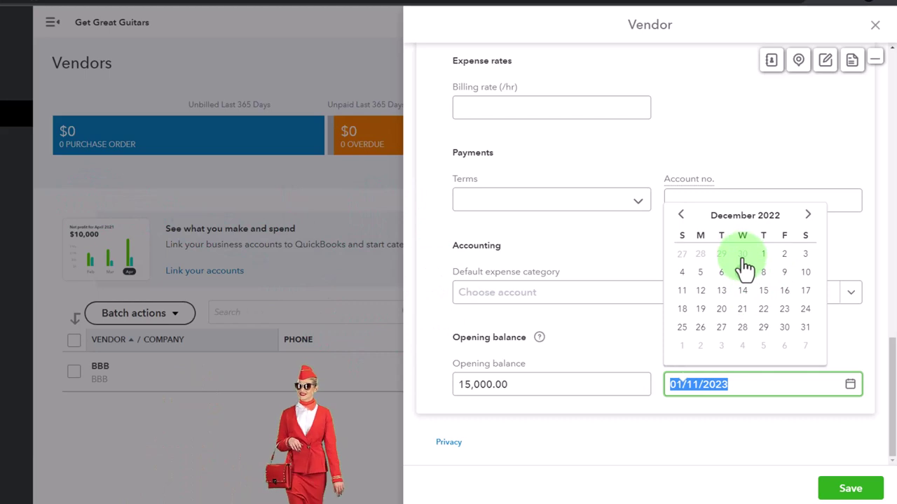
text(12/31/2022)
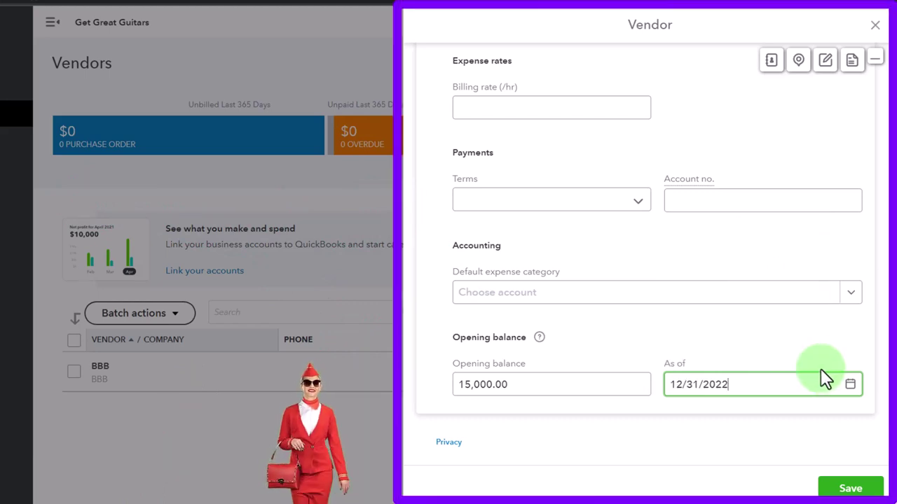
click(848, 386)
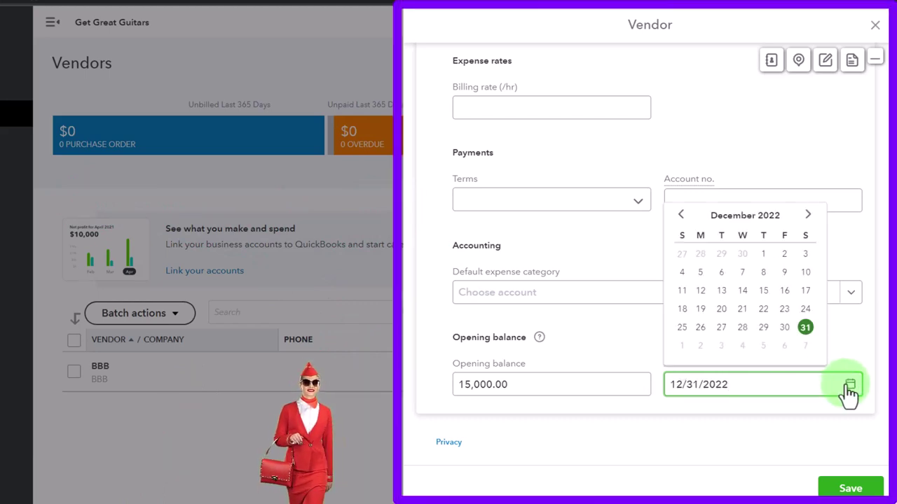
click(849, 388)
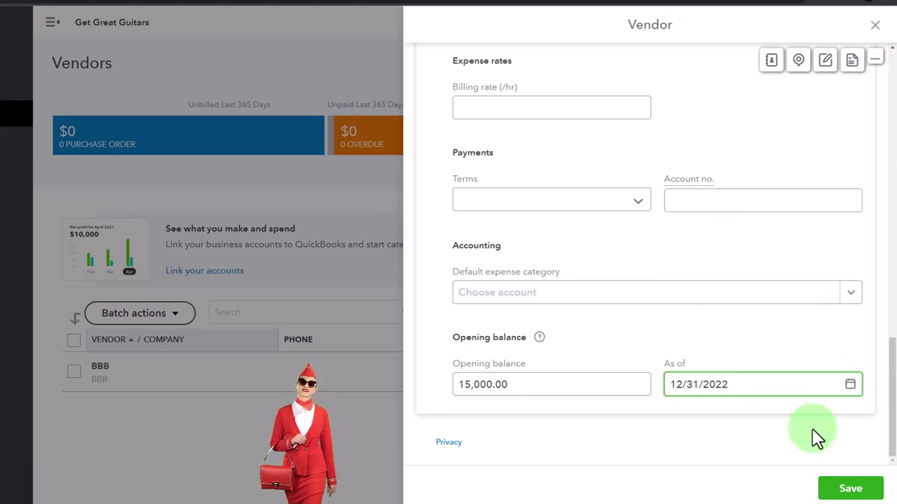
click(833, 488)
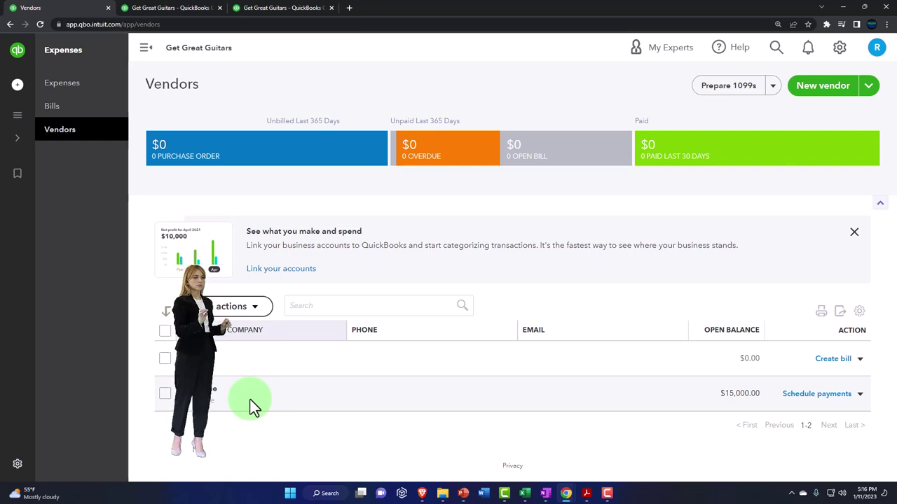
Open Epiphone's transaction list, check its bill on the Pay Bills page, and leave that page without saving
click(860, 394)
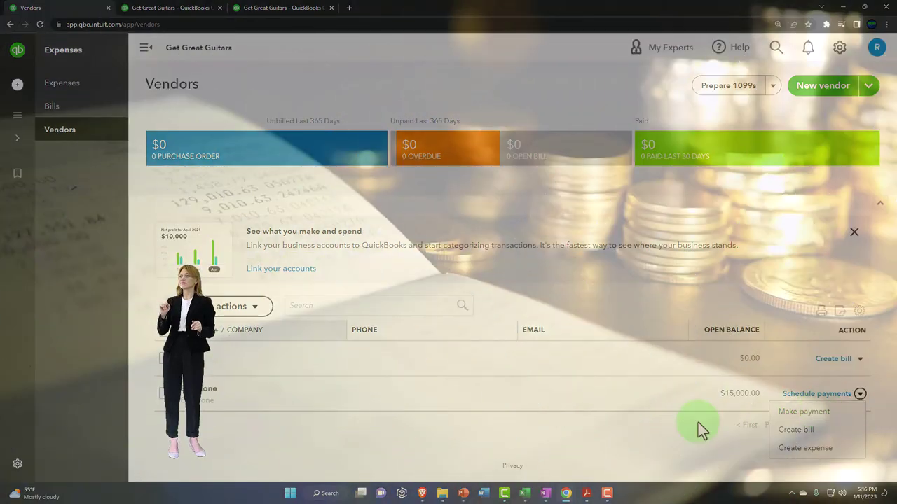
click(211, 393)
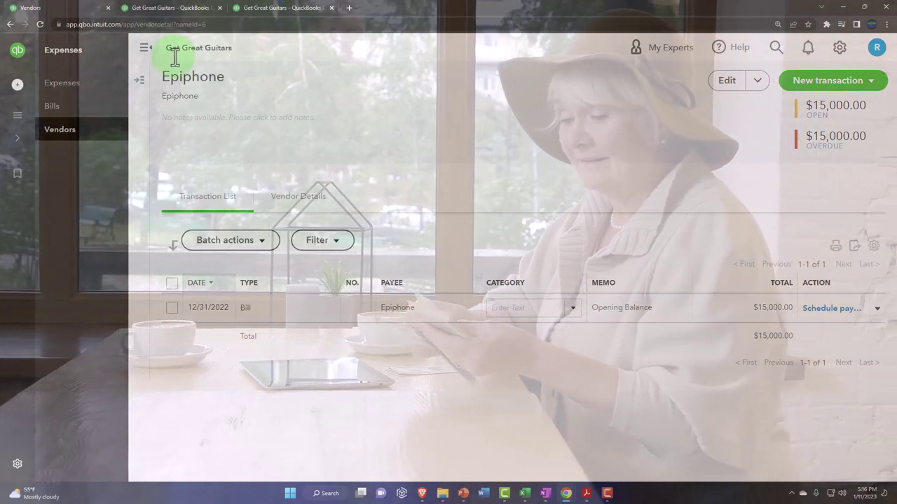
click(21, 87)
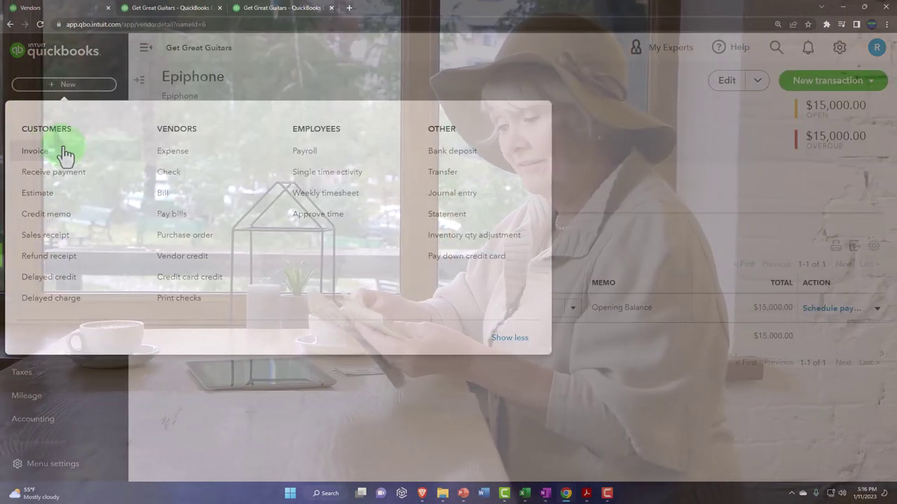
click(165, 216)
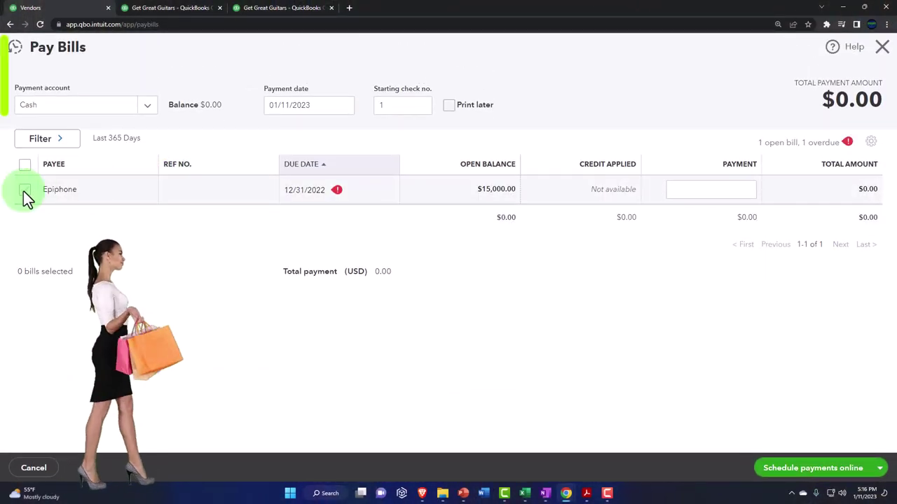
click(25, 190)
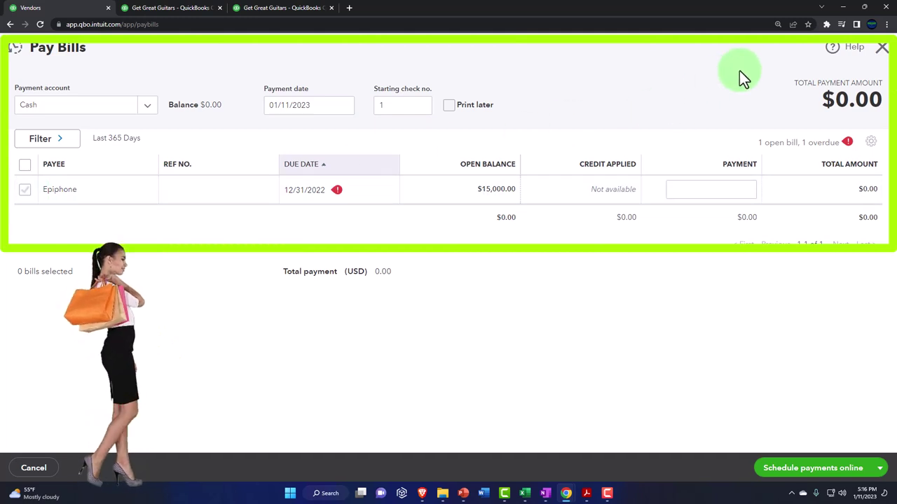
click(880, 52)
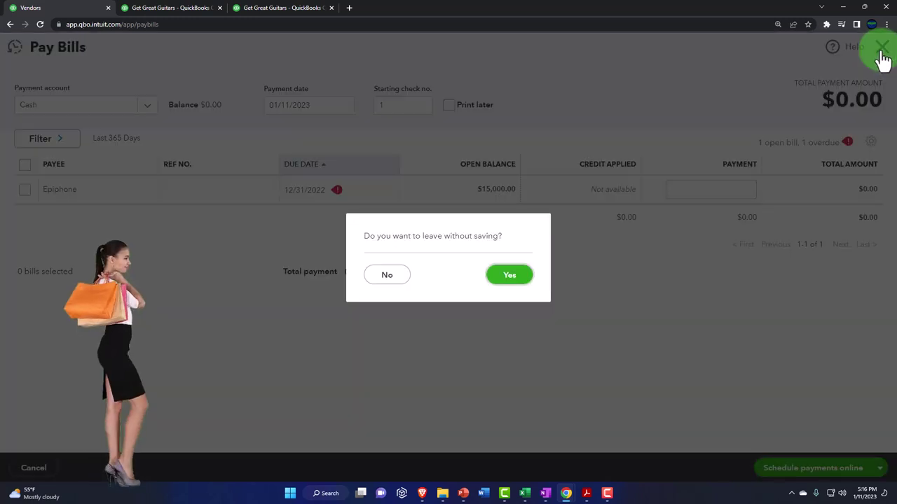
click(510, 274)
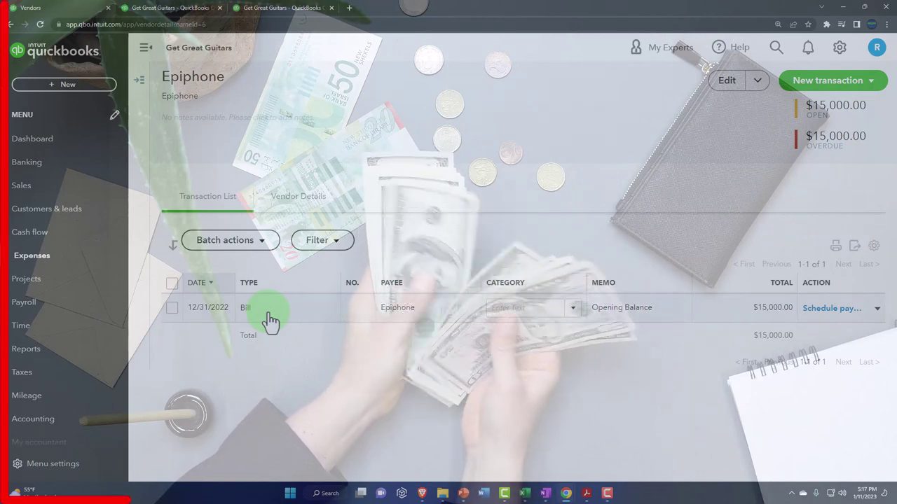
click(63, 88)
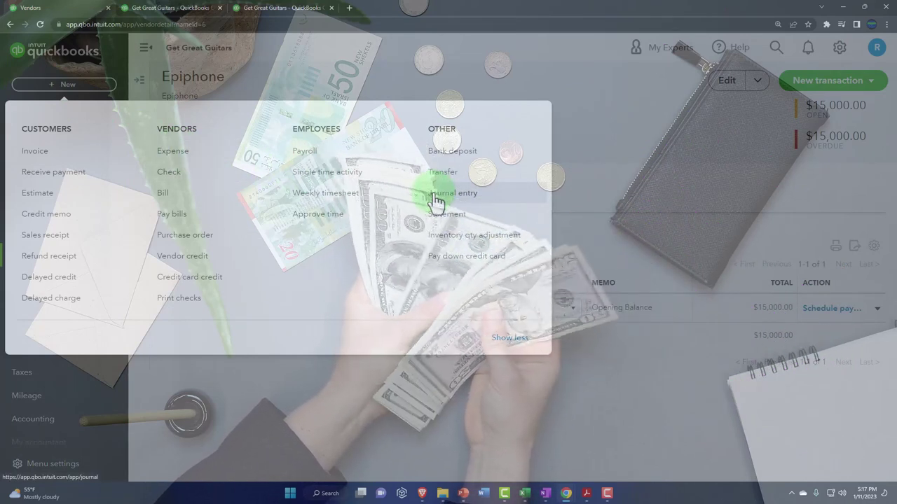
click(405, 415)
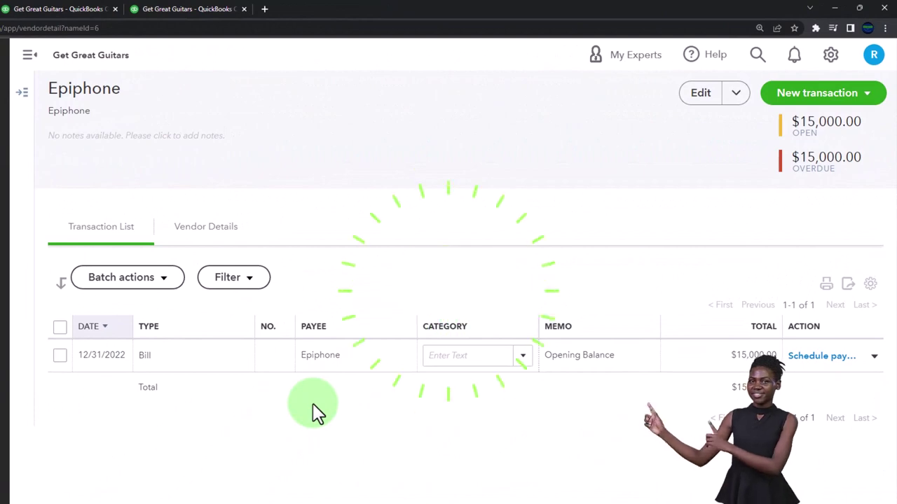
click(70, 8)
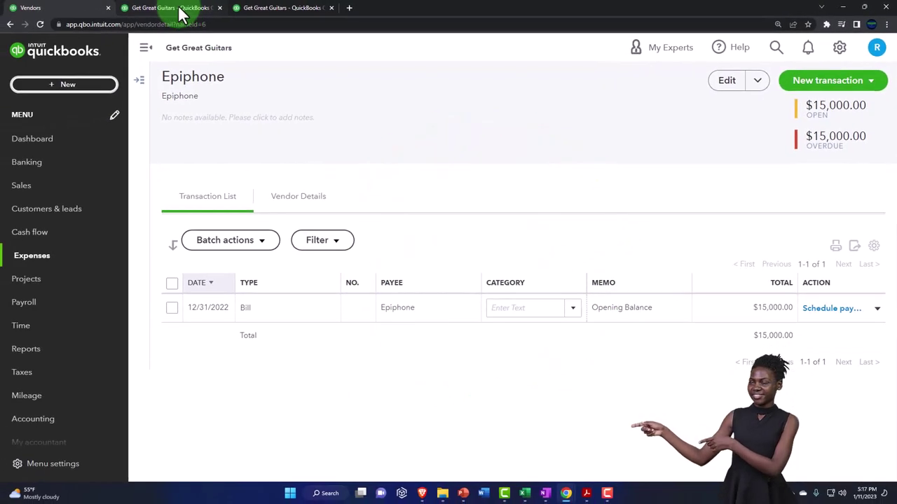
Rerun the Balance Sheet report for 01/01/2022 to 12/31/2022 and examine its liabilities and equity
click(180, 9)
scroll(276, 160, up, 2)
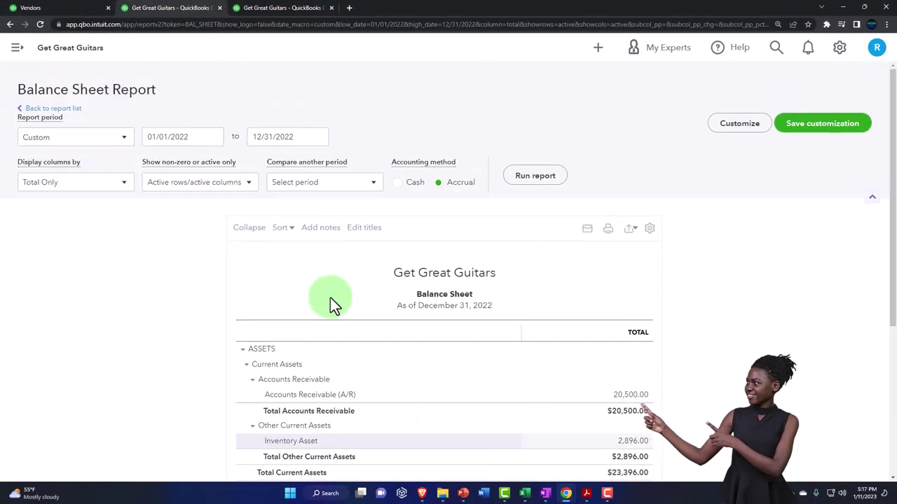
scroll(544, 194, down, 2)
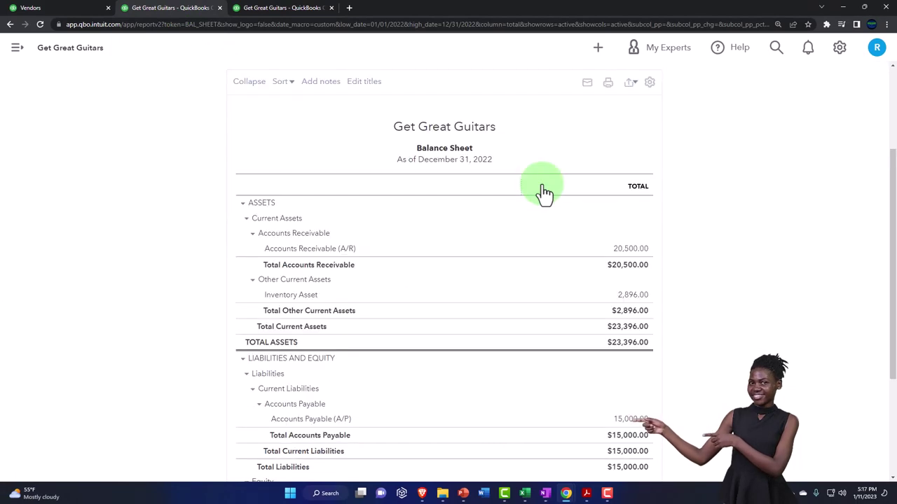
key(ctrl+plus)
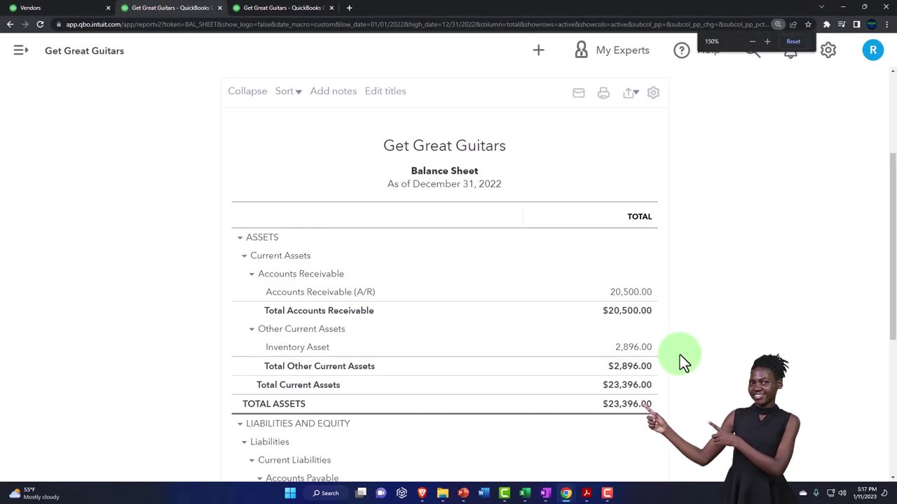
scroll(680, 354, down, 4)
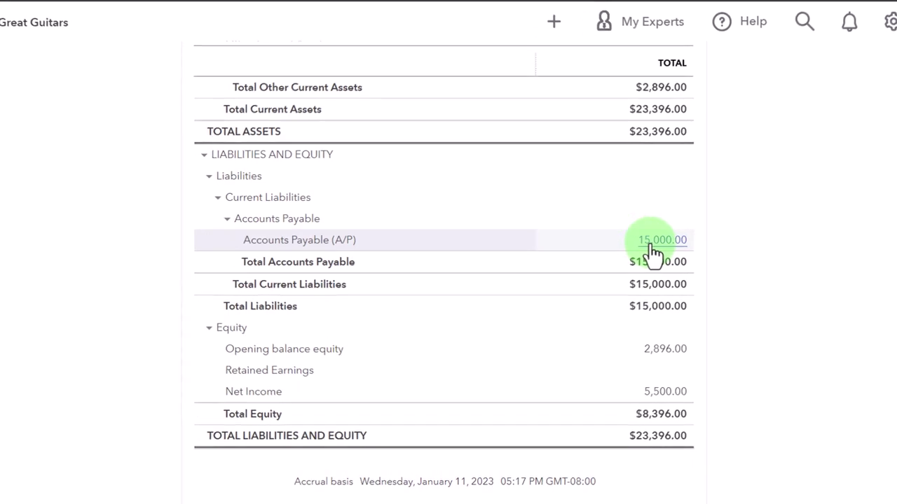
Drill into the Accounts Payable balance, inspect the category on Epiphone's opening balance bill, and return to the Balance Sheet
click(651, 242)
key(ctrl+minus)
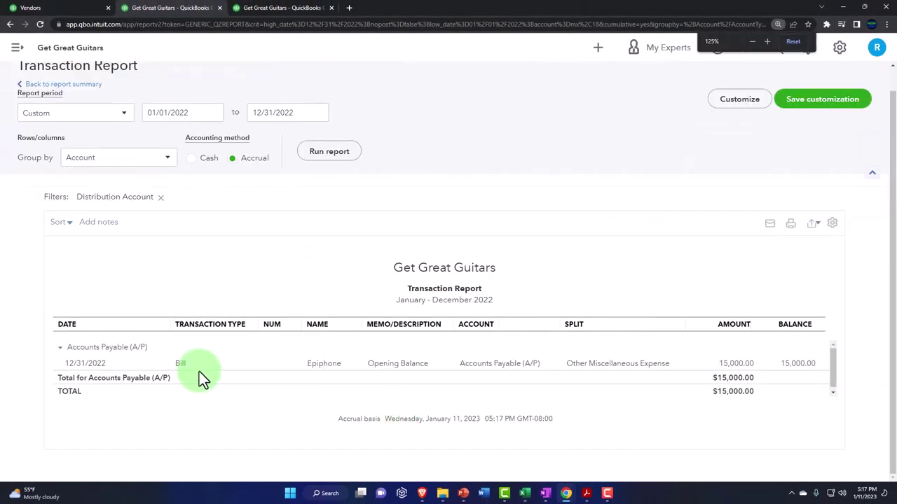
click(735, 364)
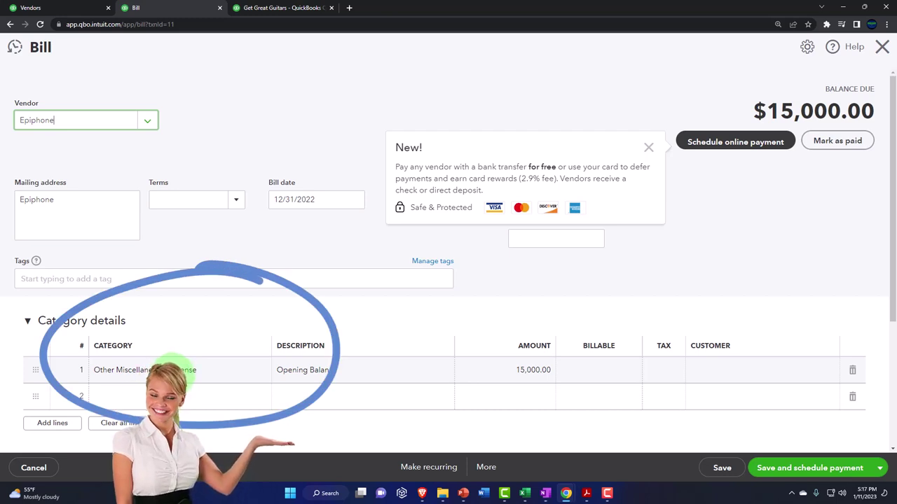
click(882, 61)
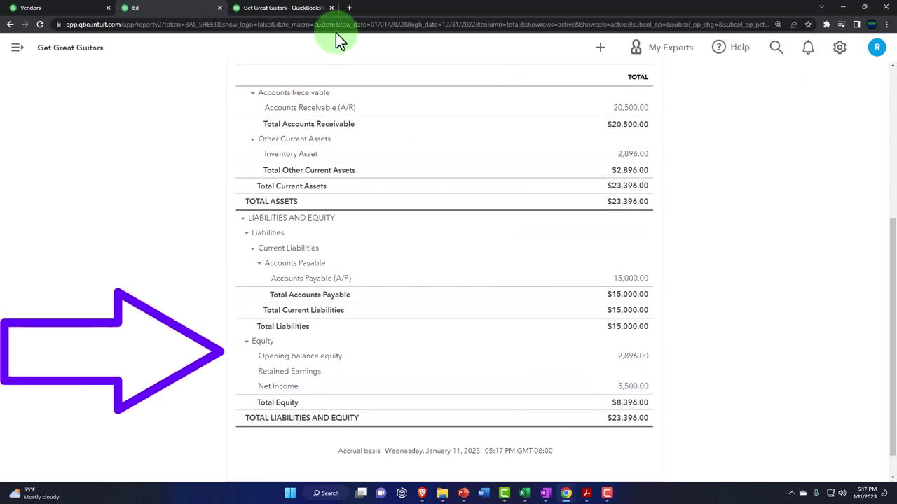
key(alt+Left)
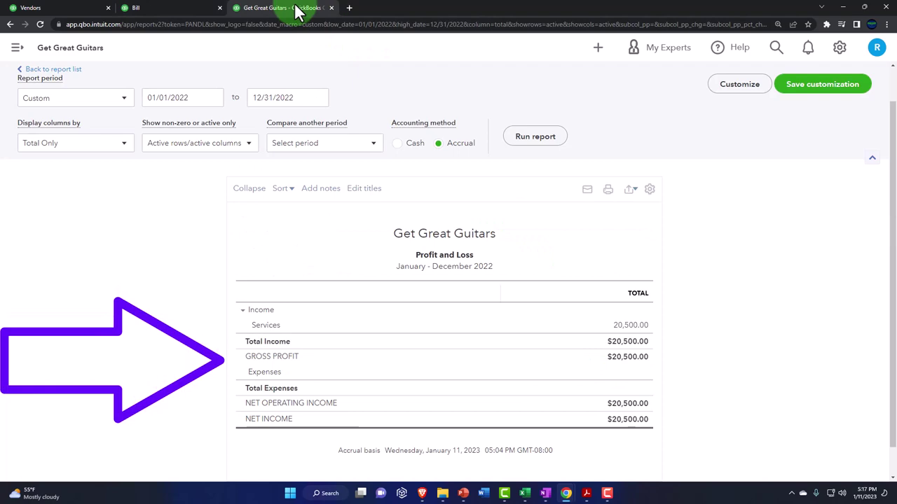
Rerun the Profit and Loss report for 01/01/2022 to 12/31/2022 and examine its income and expenses
click(535, 138)
scroll(630, 291, up, 1)
scroll(630, 292, down, 1)
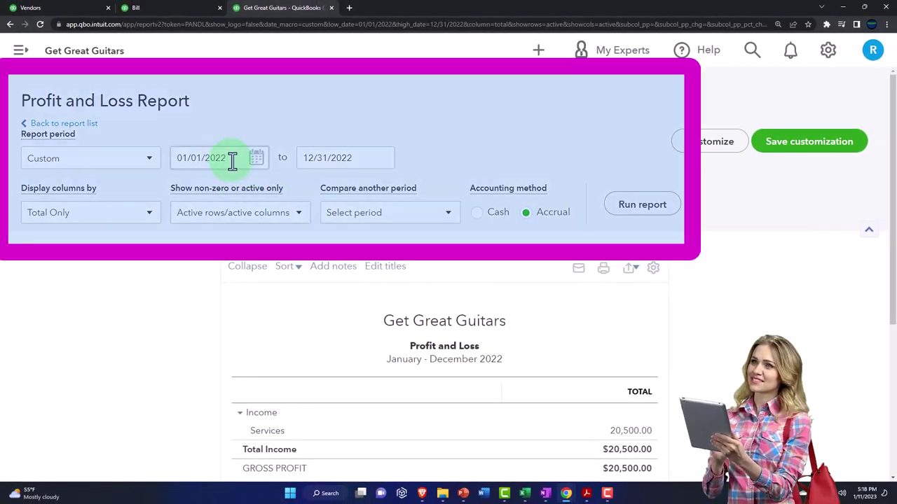
Set the Profit and Loss report period to 01/01/2023 through 12/31/2023 and run the report
triple_click(230, 159)
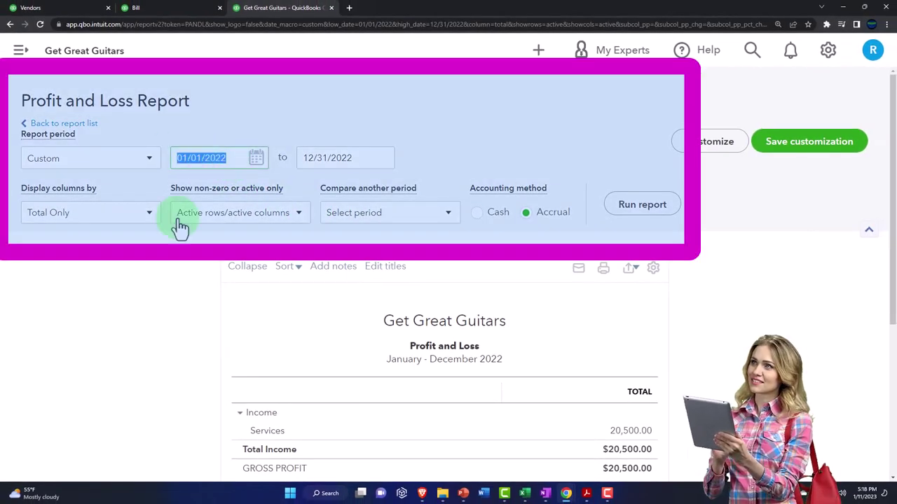
text(0)
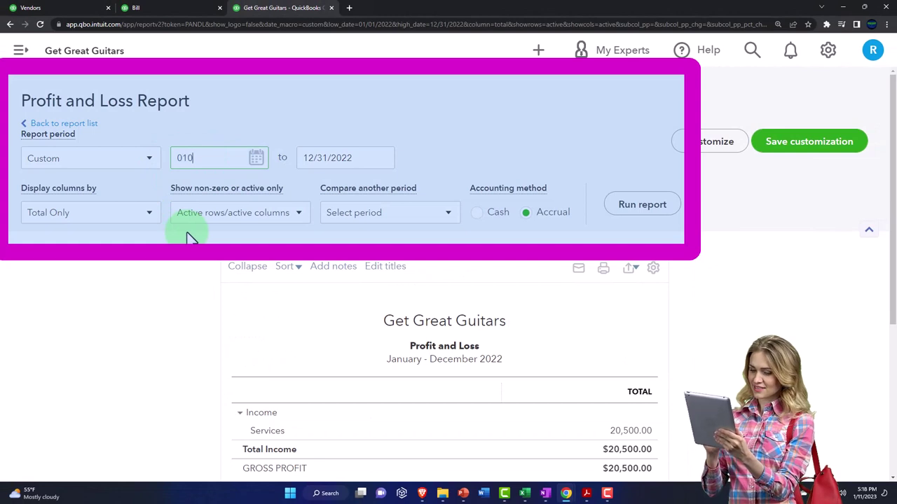
text(1/01/2023)
key(Tab)
text(123123)
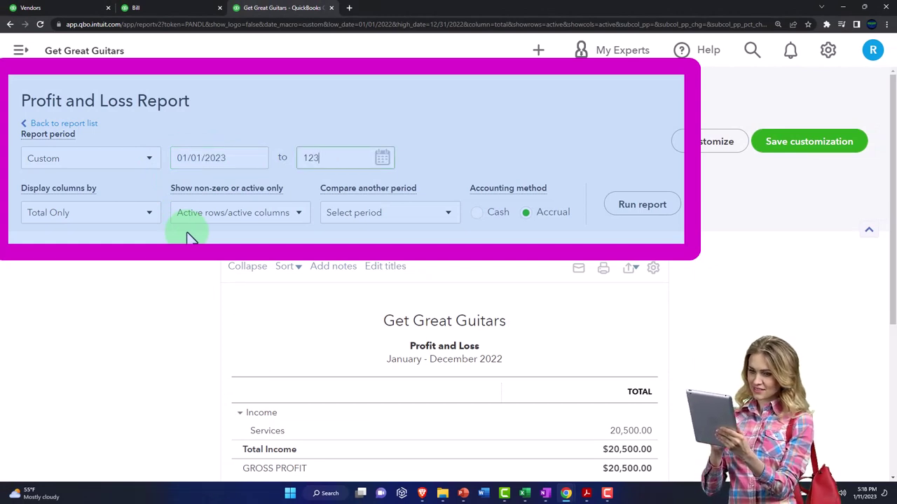
key(Tab)
click(648, 209)
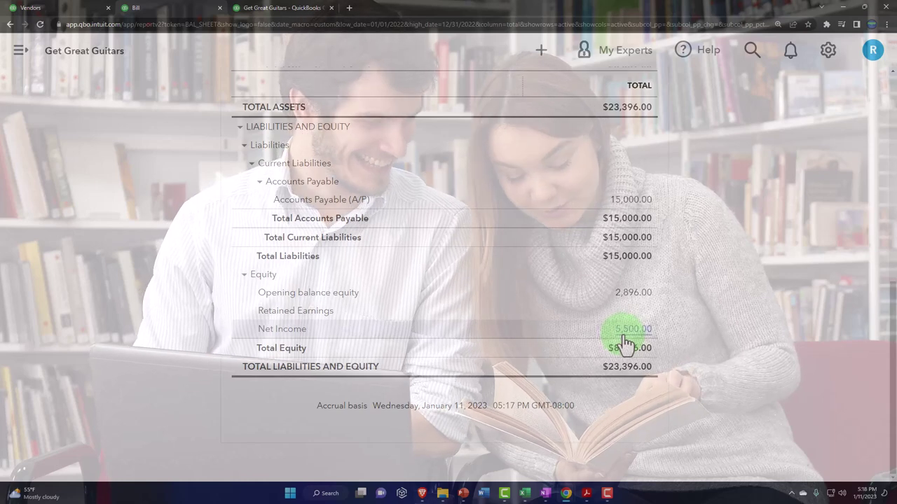
Run the Balance Sheet report for 01/01/2023 to 12/31/2023 and examine its equity section, collapsing and re-expanding it
click(624, 337)
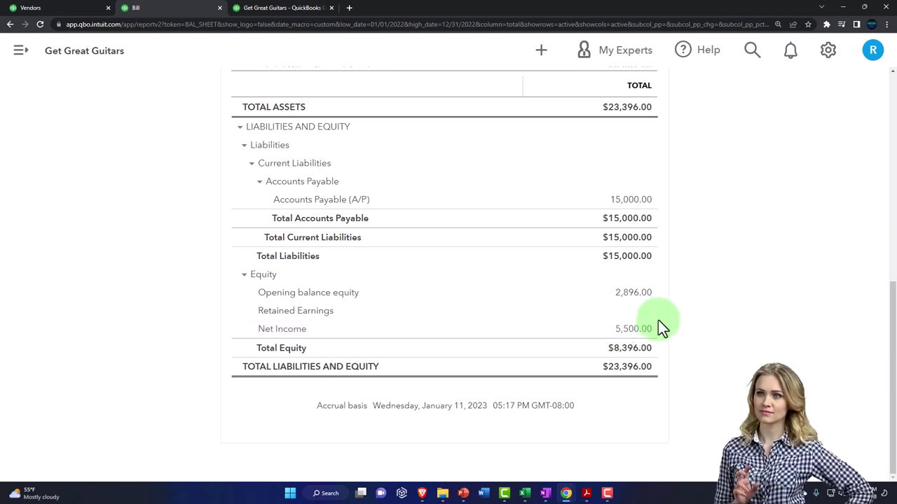
scroll(454, 370, up, 15)
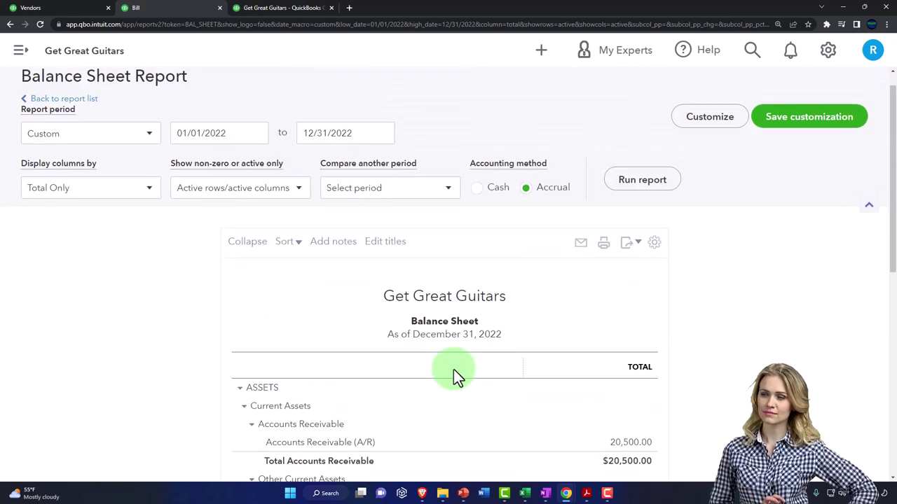
click(177, 153)
text(01/01/2023)
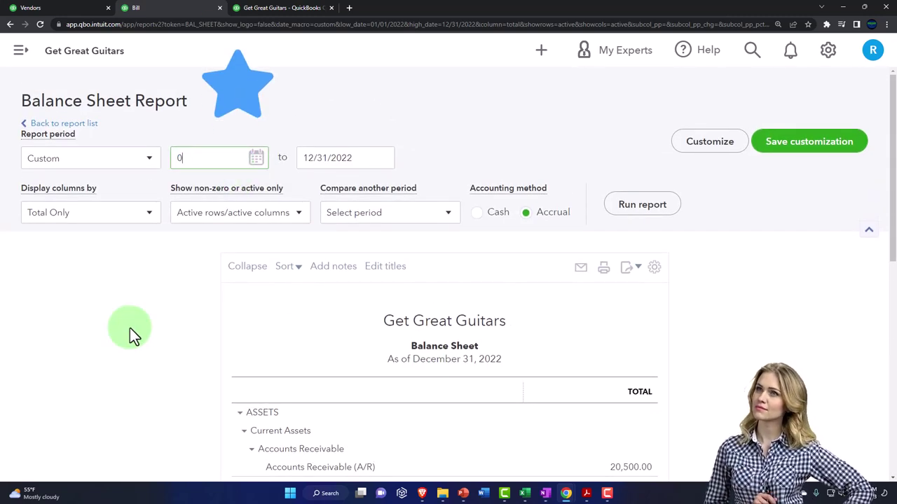
key(Tab)
text(12/31/2023)
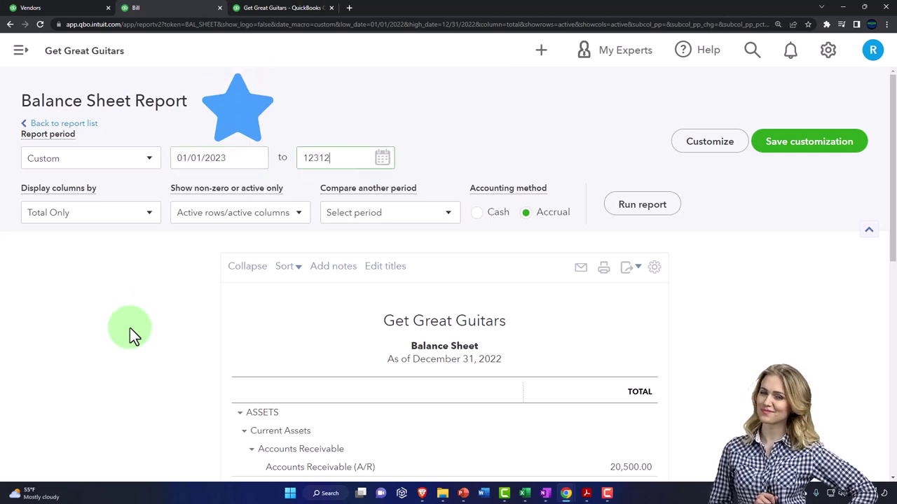
click(640, 207)
scroll(661, 307, down, 7)
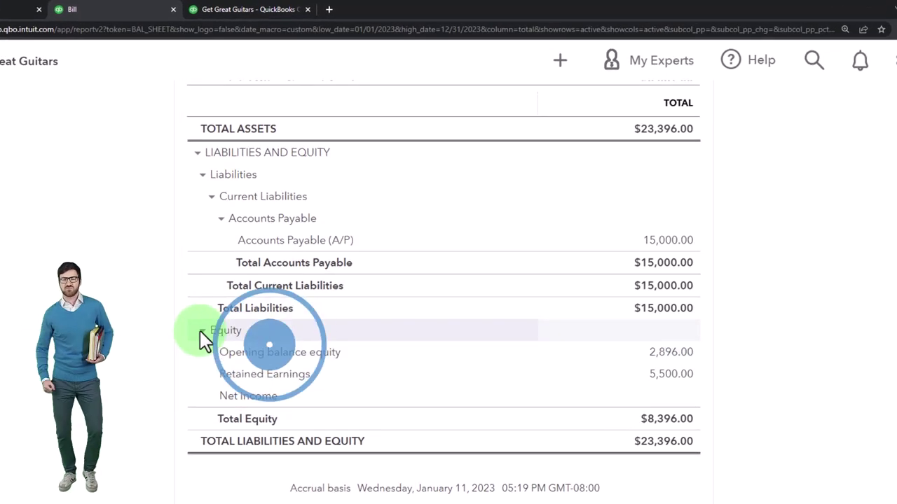
click(202, 330)
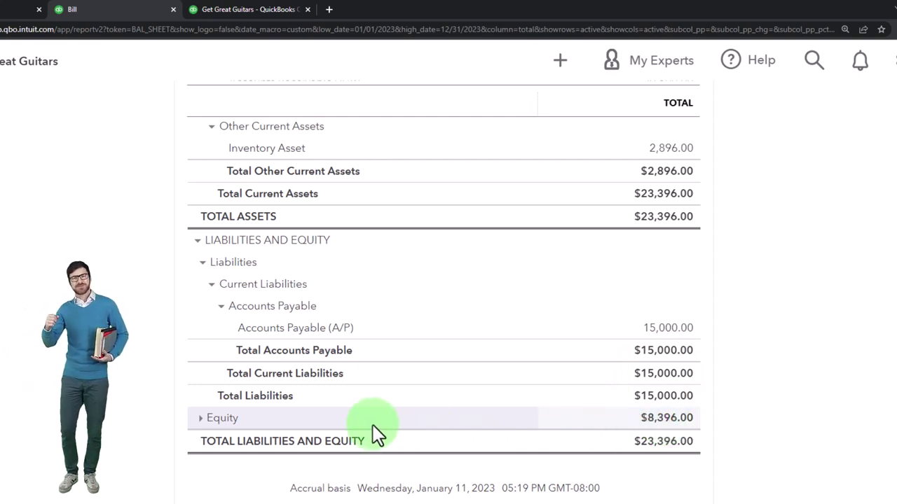
click(201, 418)
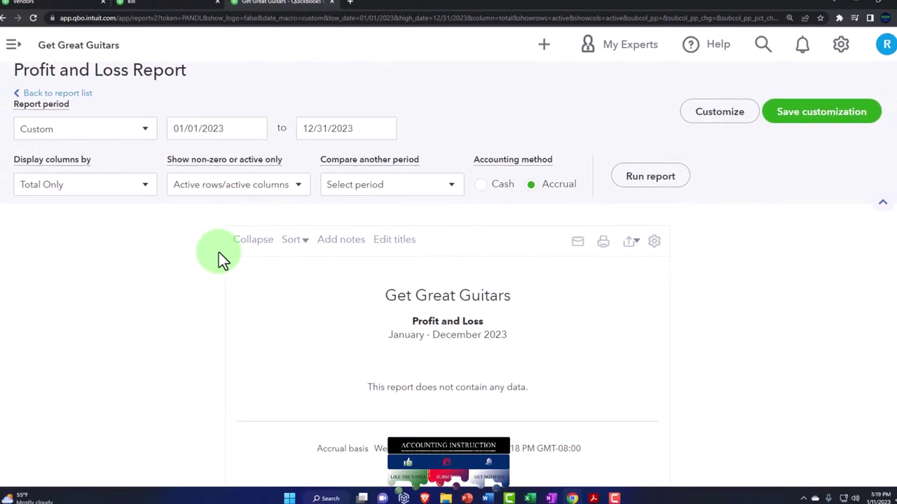
Run the Profit and Loss report for 01/01/2022 to 12/31/2022 and examine its income, other expenses and net income
click(220, 131)
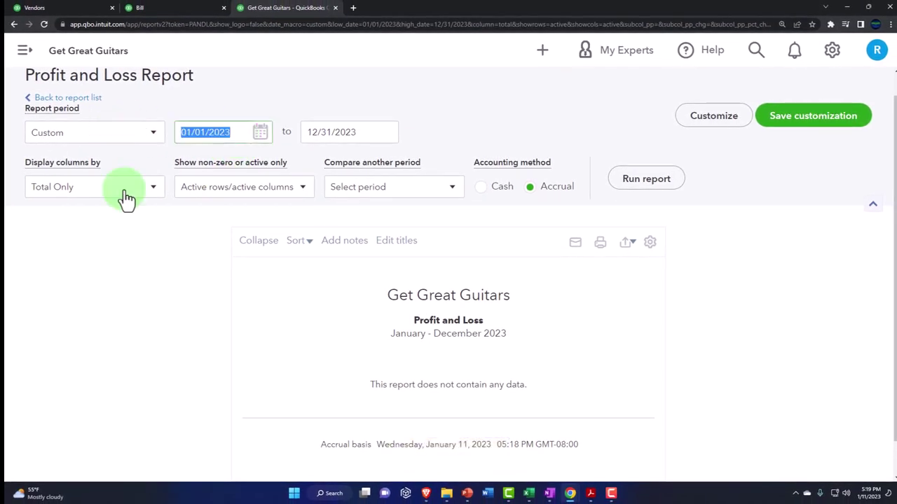
text(01)
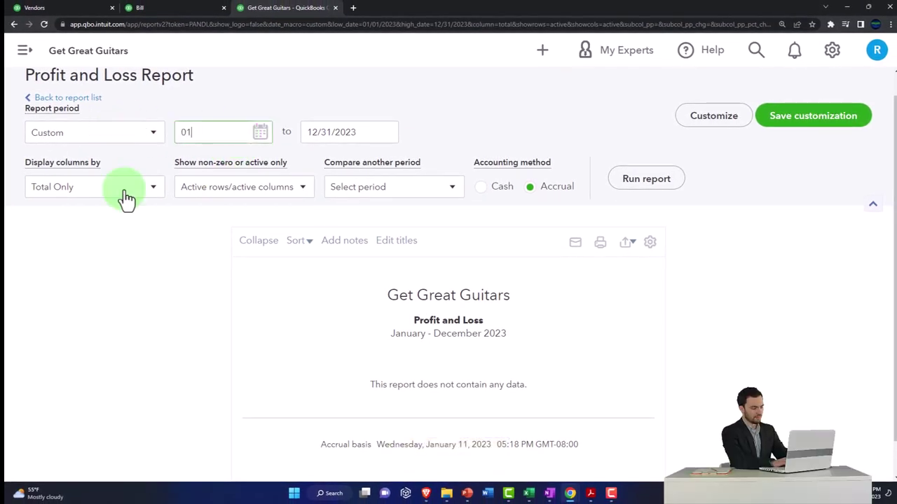
text(/01/2022)
key(Tab)
text(1231)
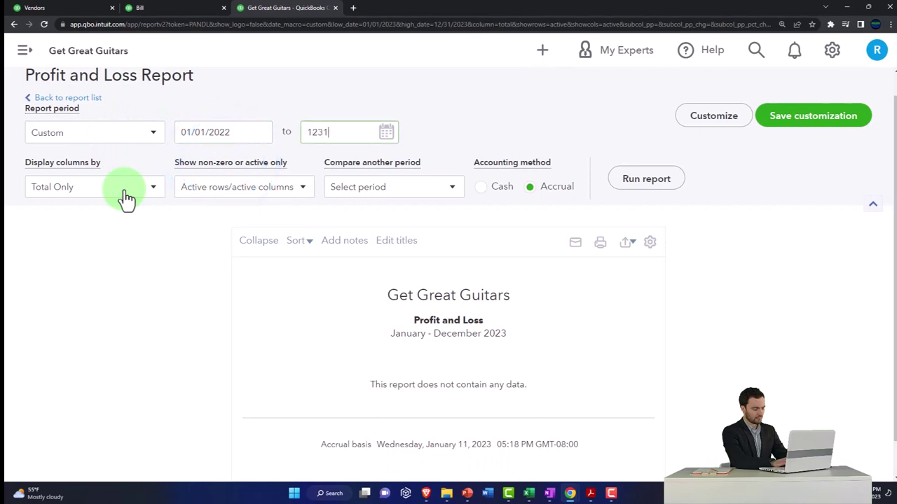
click(645, 177)
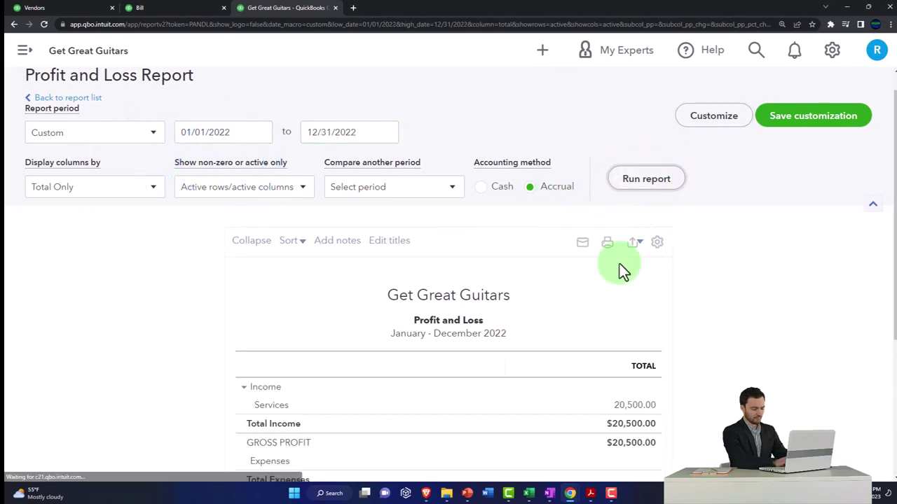
scroll(621, 266, down, 2)
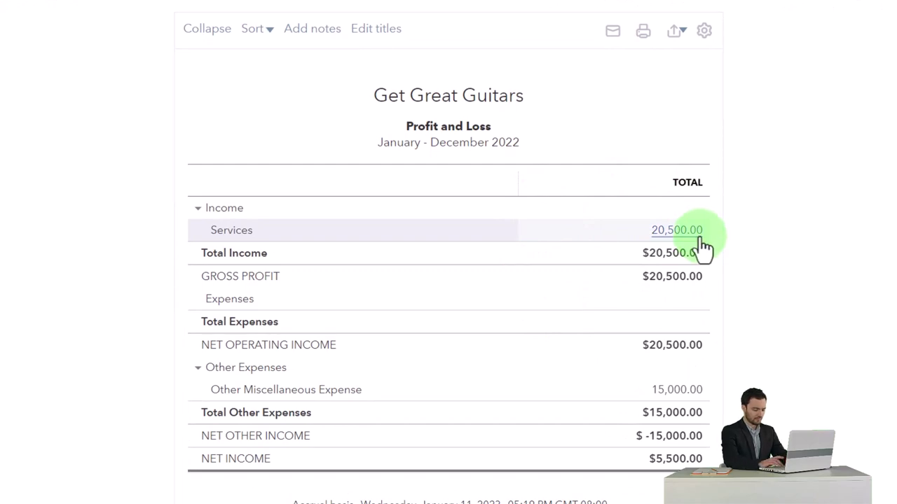
Open a blank journal entry form, look over its debit and credit columns, and close it without saving
click(553, 21)
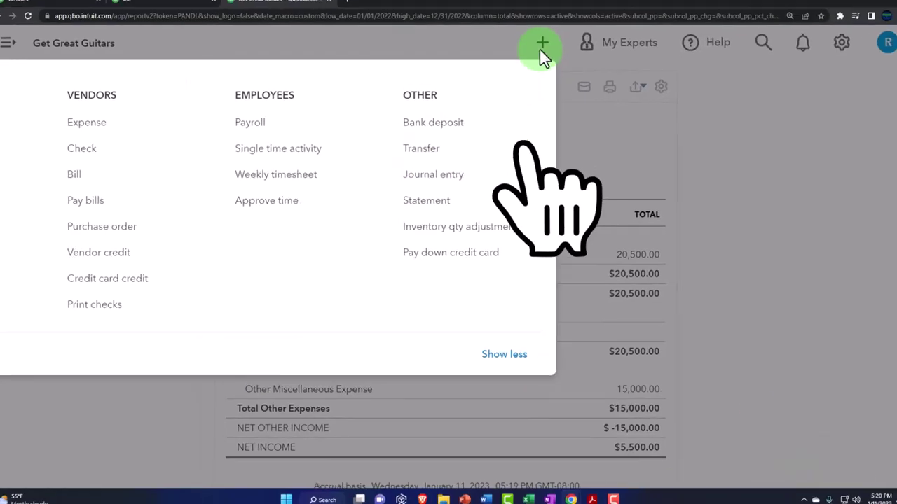
click(435, 174)
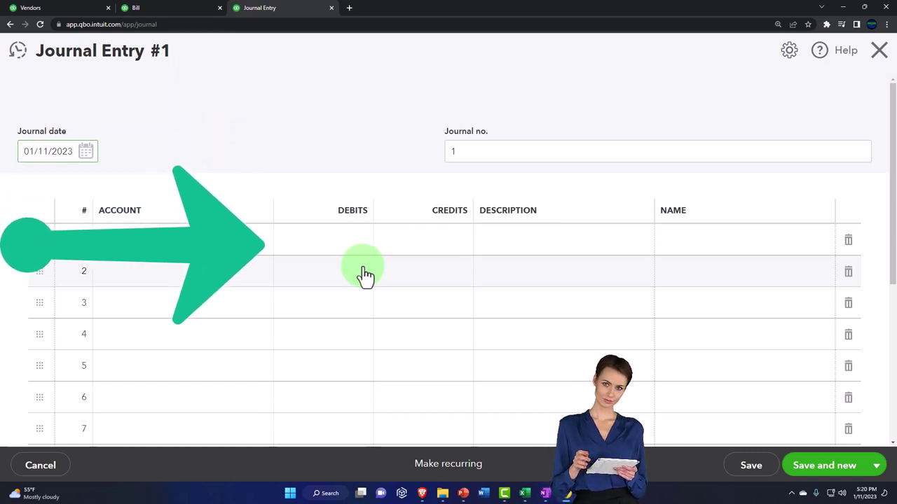
click(880, 55)
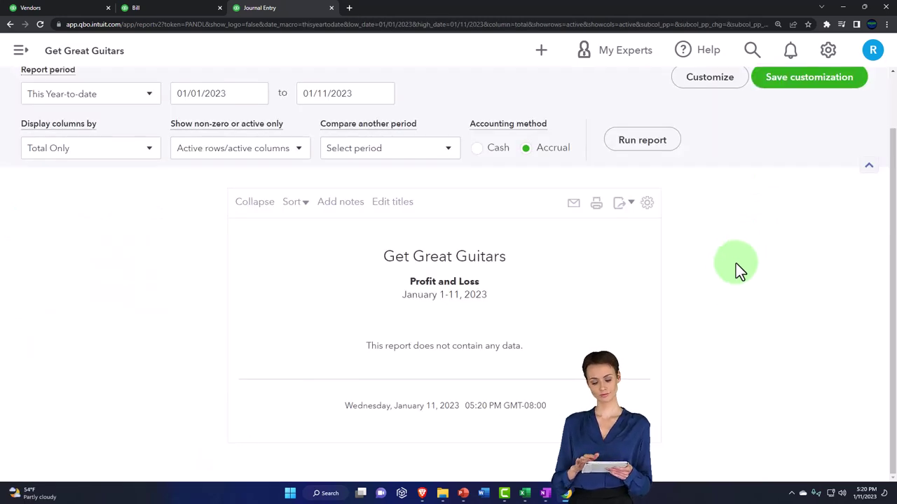
scroll(694, 325, up, 1)
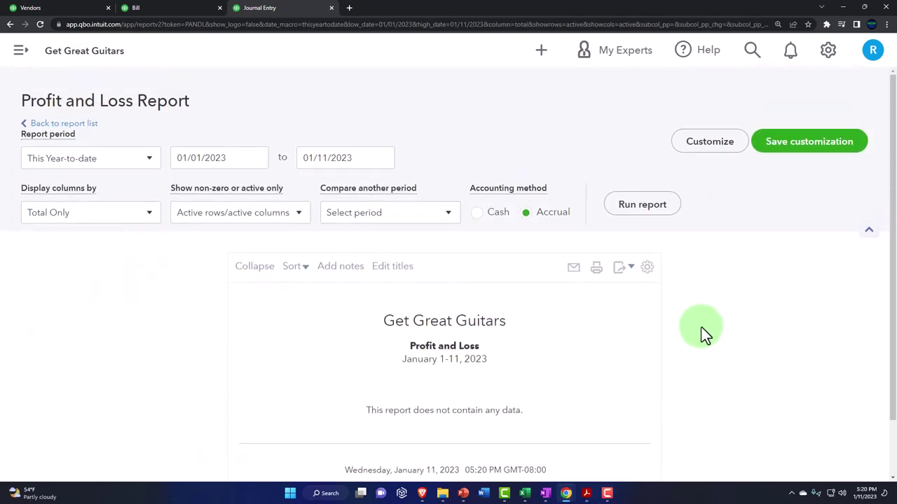
Review the 2023 Balance Sheet and compare its balances with the Trial Beginning Balances PDF in Adobe Acrobat Reader
click(183, 8)
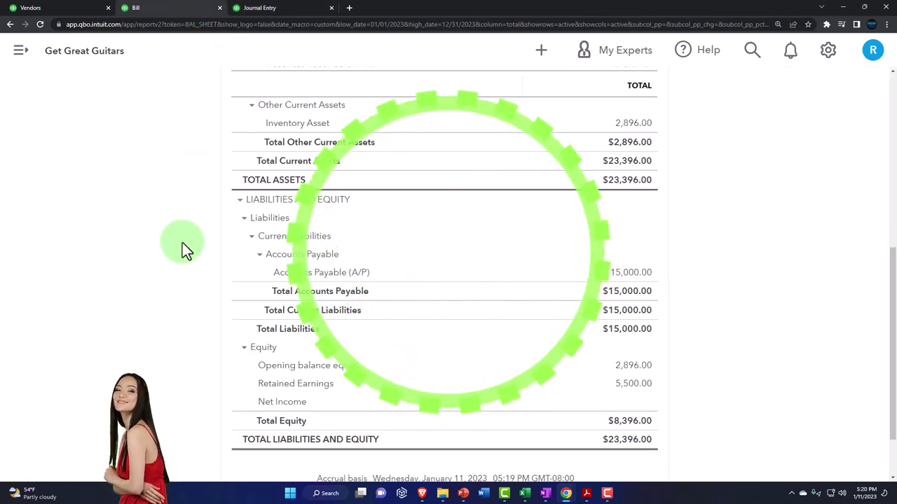
scroll(182, 242, up, 4)
scroll(182, 242, up, 2)
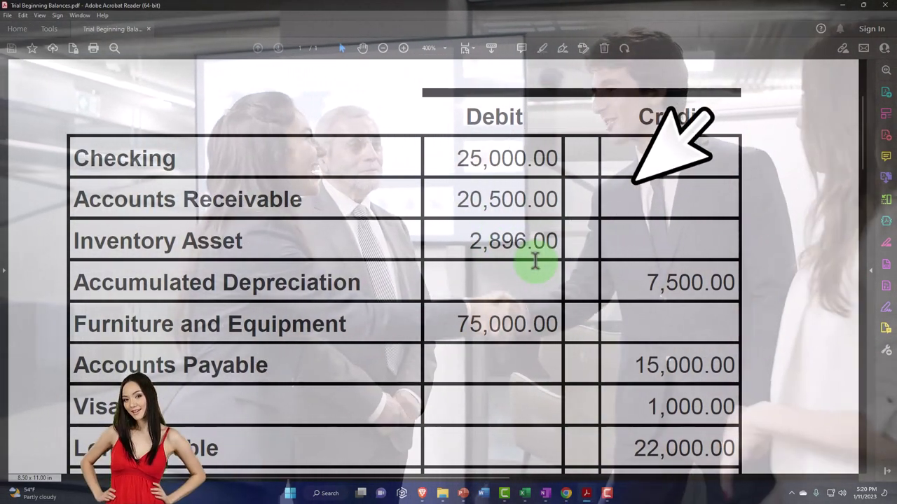
scroll(534, 260, down, 1)
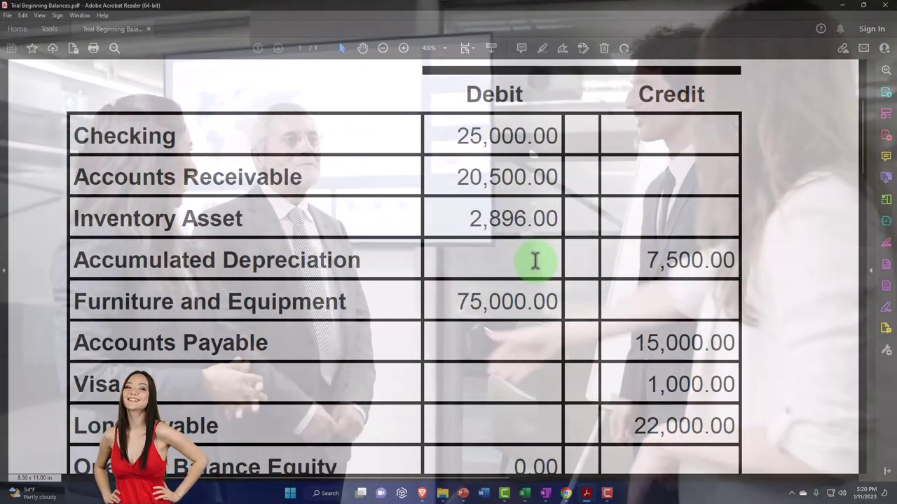